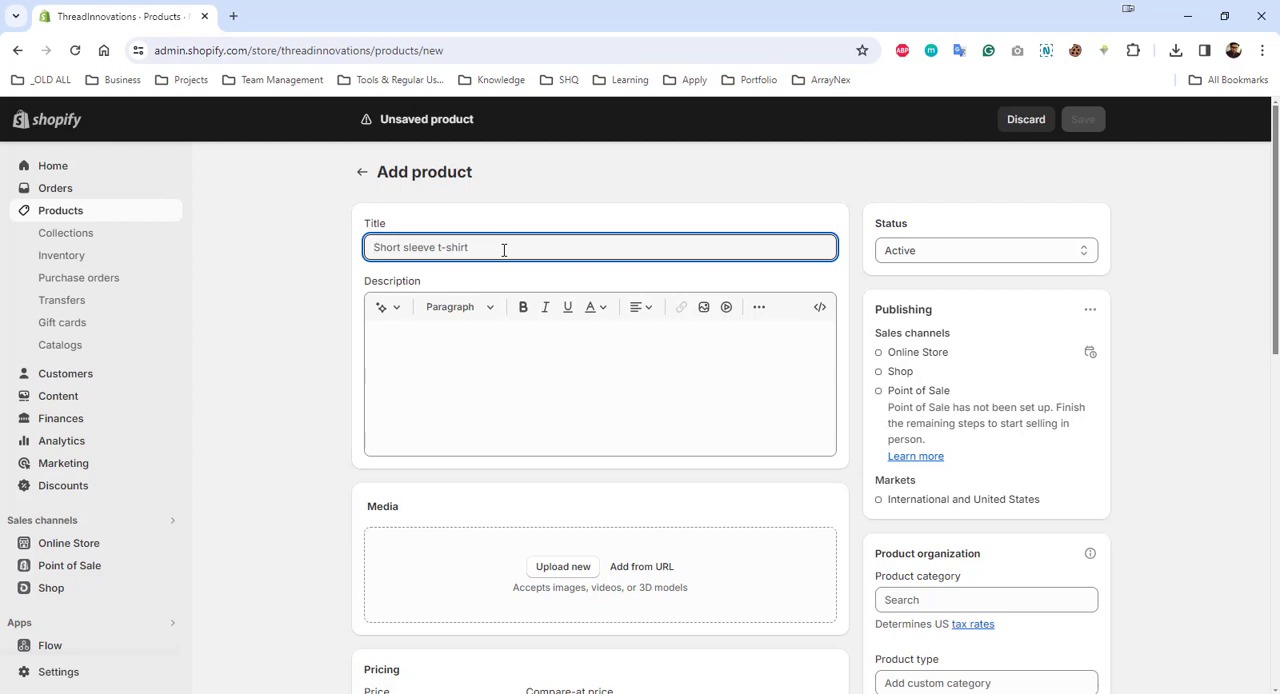
- Title the new product "Skinny Fit Mesh Polo"
text(Ski)
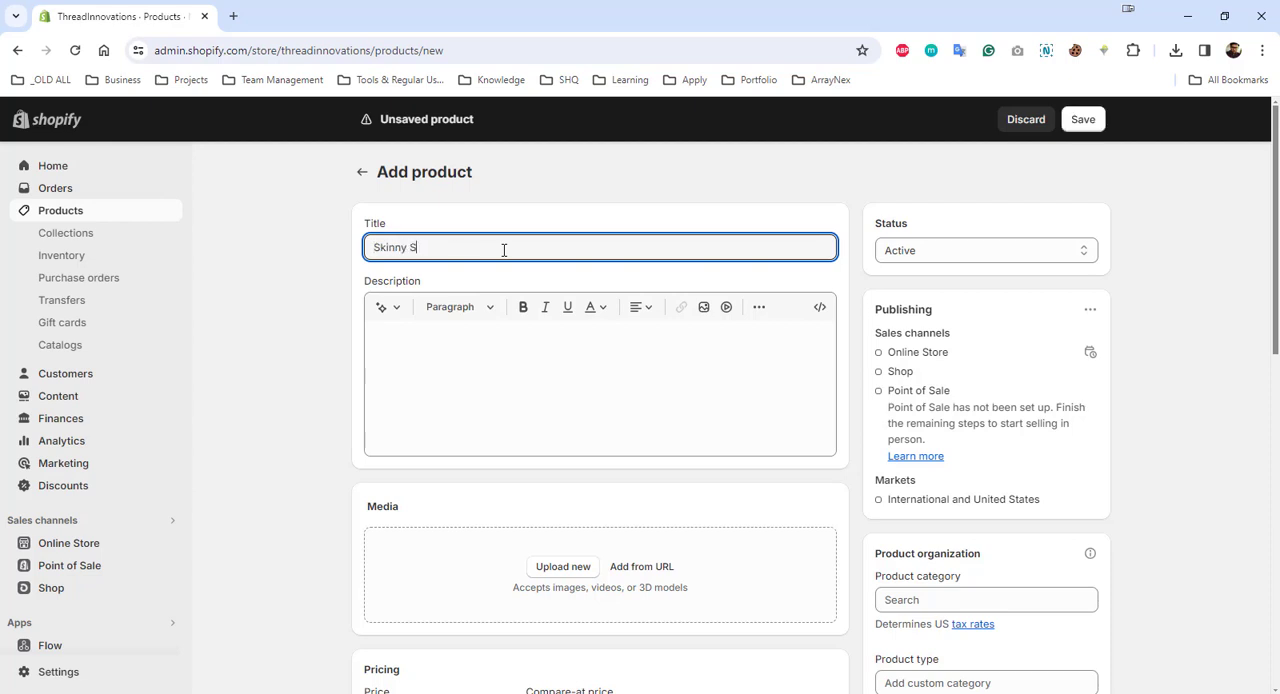
text(nny Fit Mesh Polo)
- Upload the images "Skinny Fit Shirt -1.webp" and "Skinny Fit Shirt -2.webp" as the product media
scroll(560, 300, down, 3)
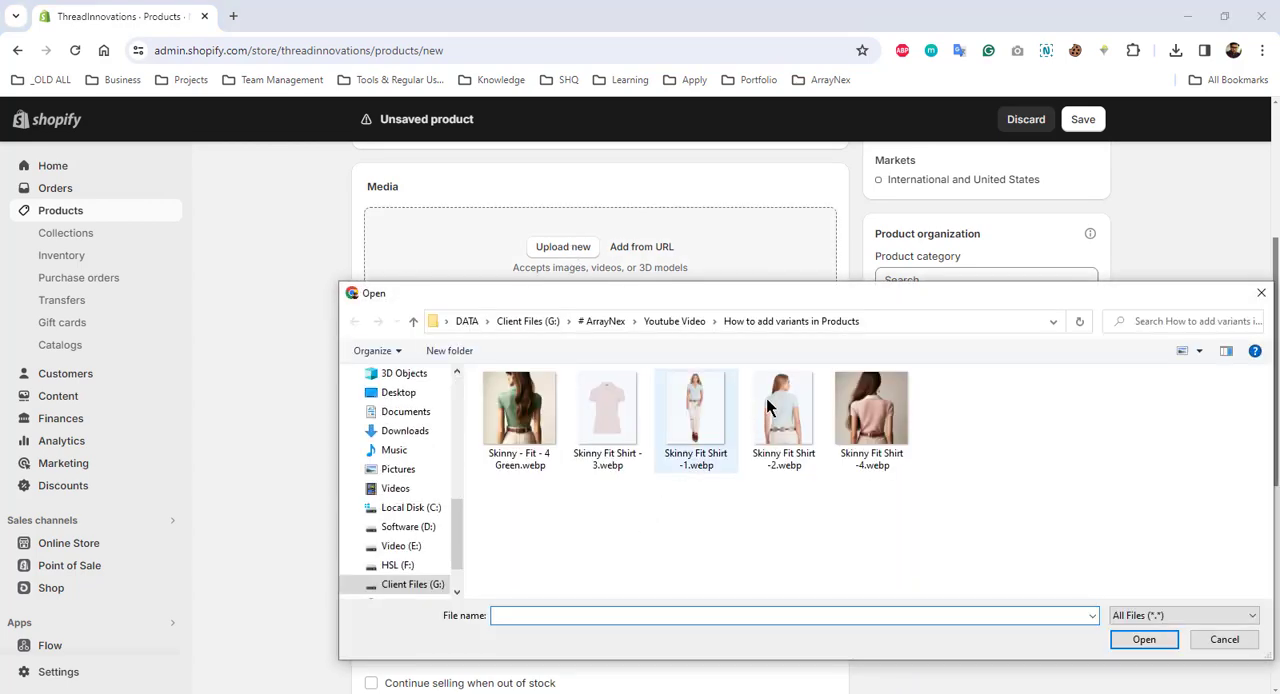
drag(806, 526, 705, 435)
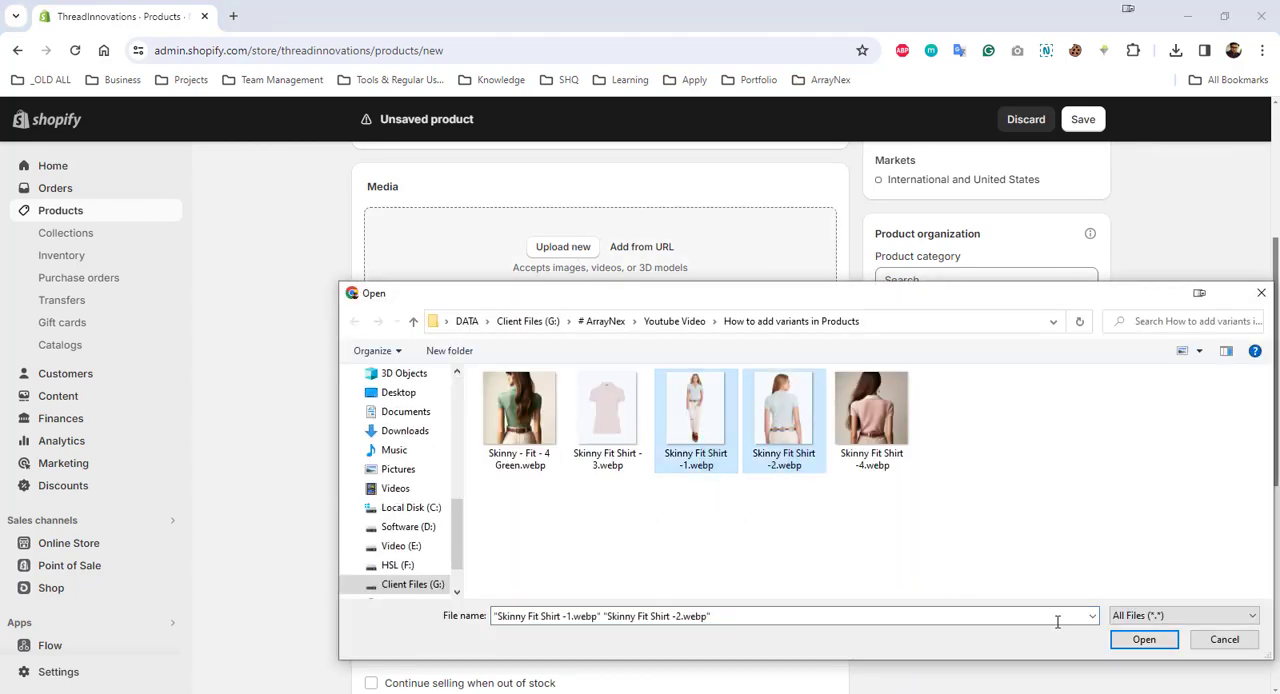
click(1146, 640)
scroll(628, 491, down, 5)
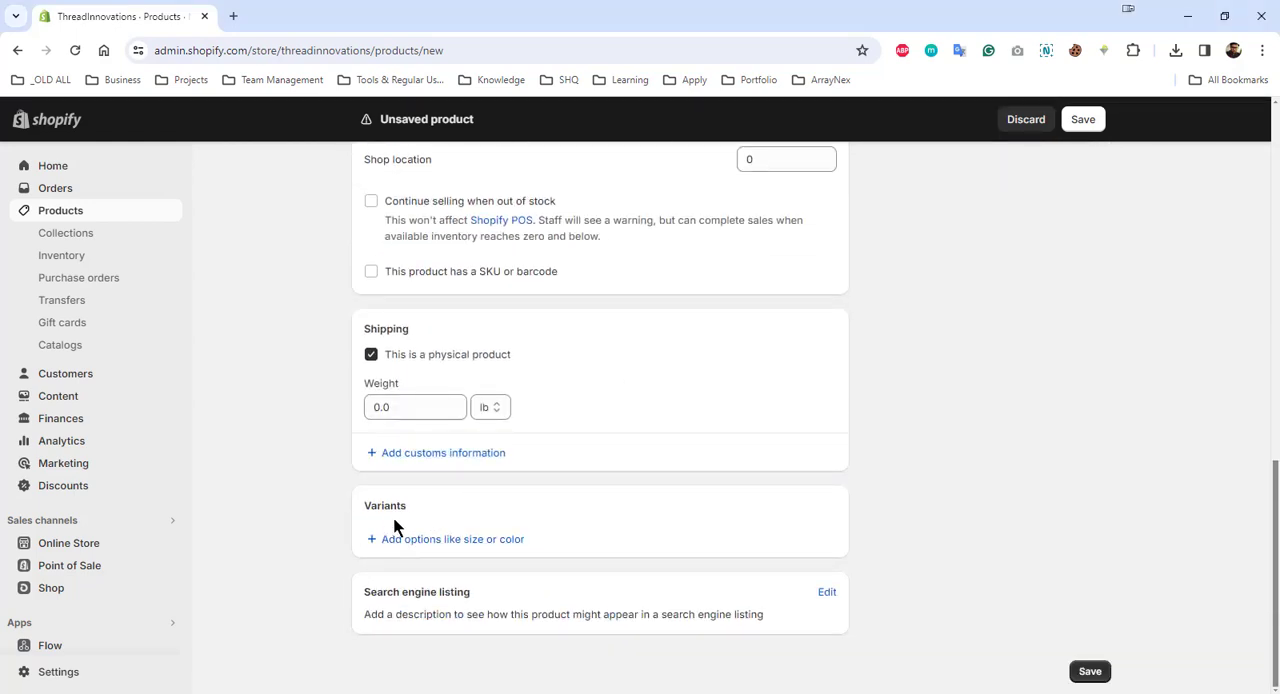
click(453, 541)
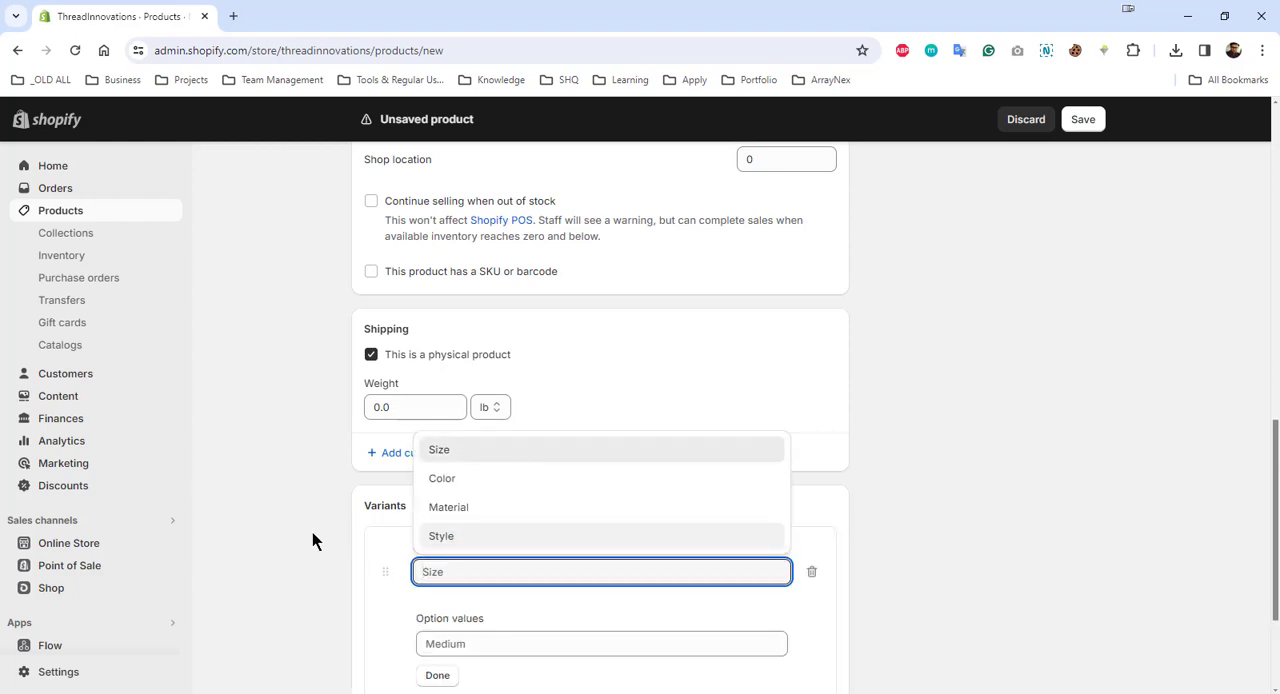
click(285, 521)
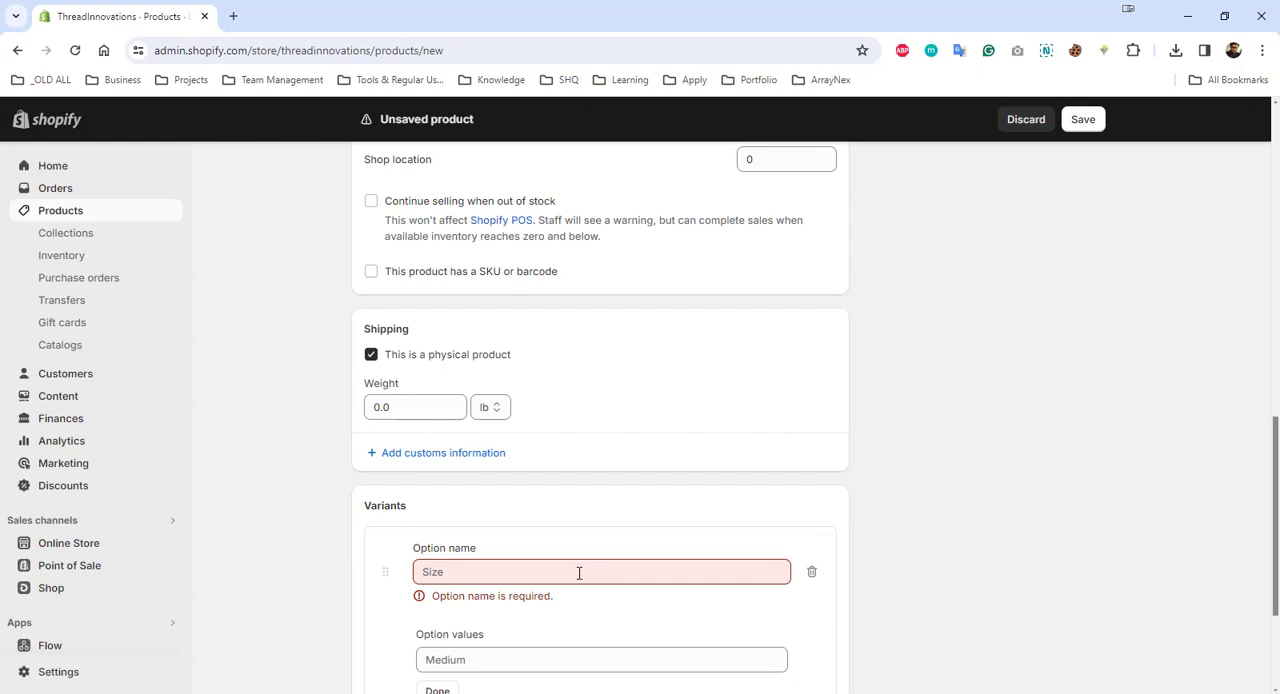
click(812, 576)
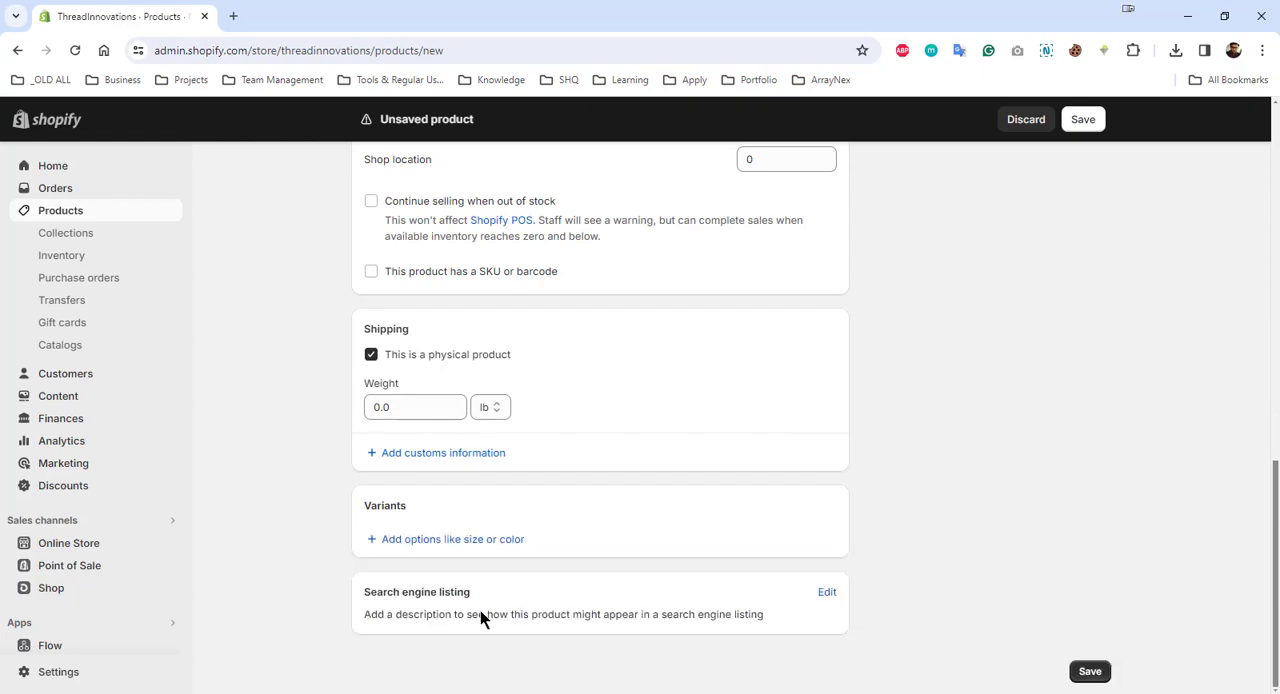
- Set the product's price to $19.99
scroll(557, 528, up, 4)
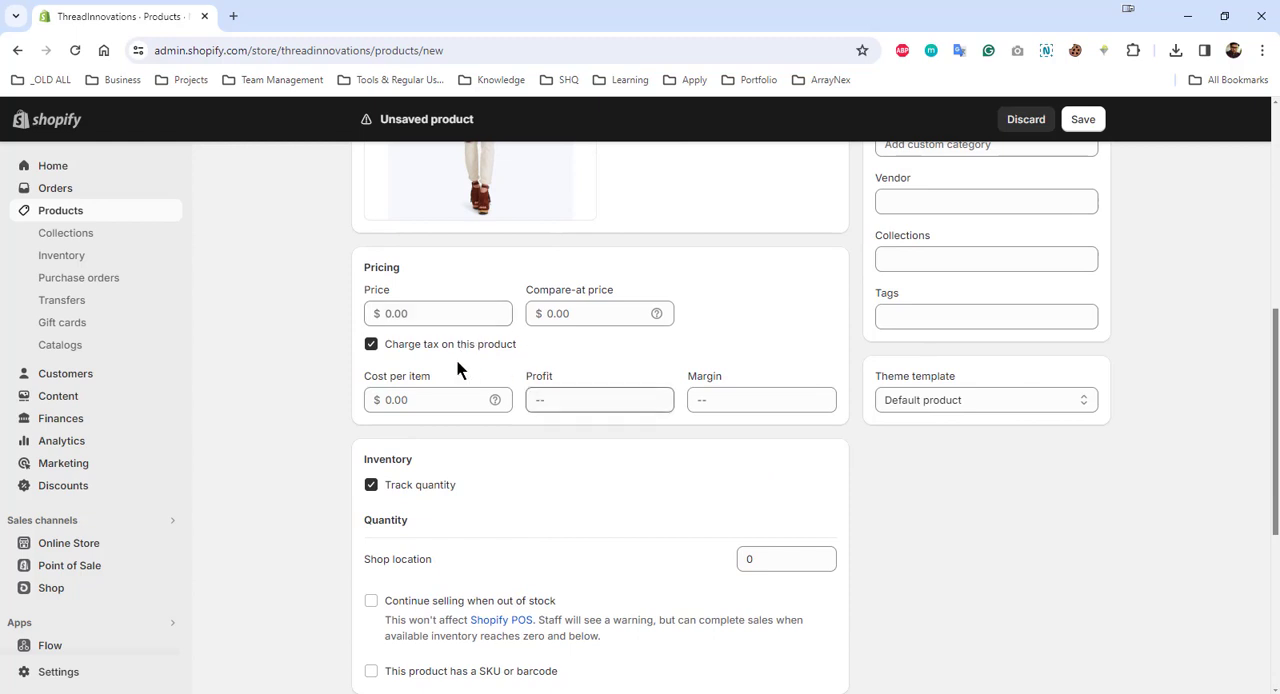
click(426, 310)
text(10)
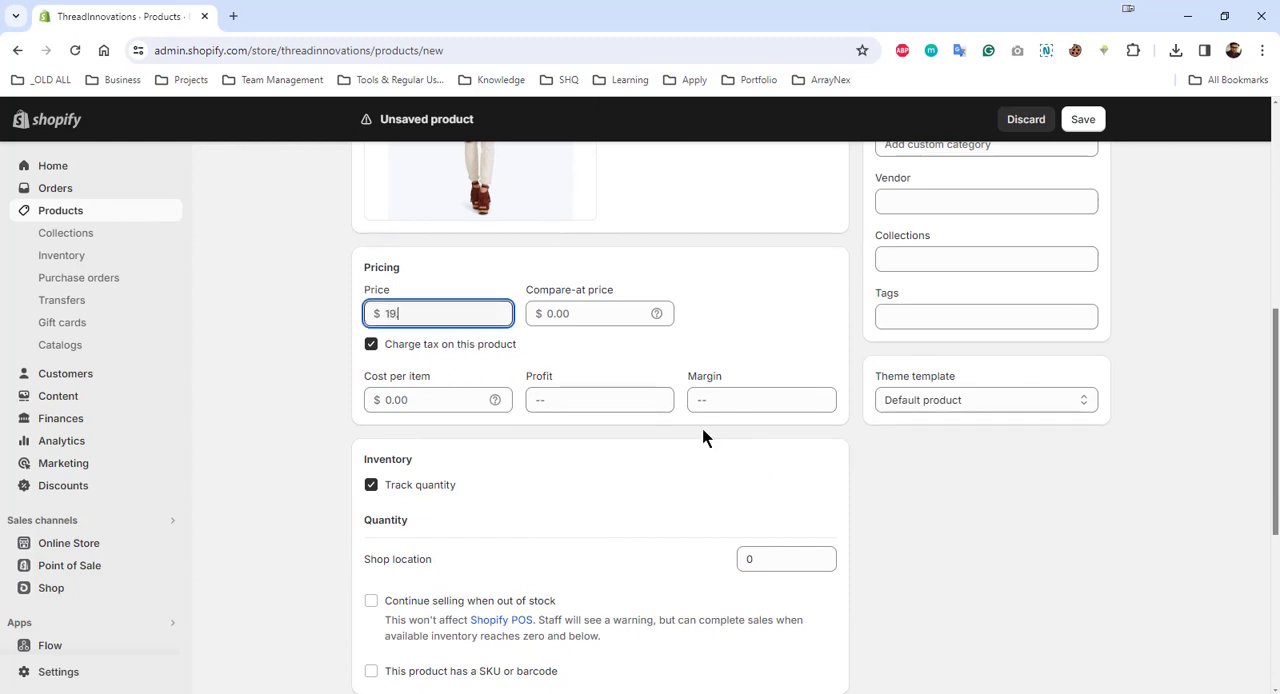
text(.99)
click(266, 368)
- Add a variant option to the product and choose Size as its option name
scroll(589, 511, down, 4)
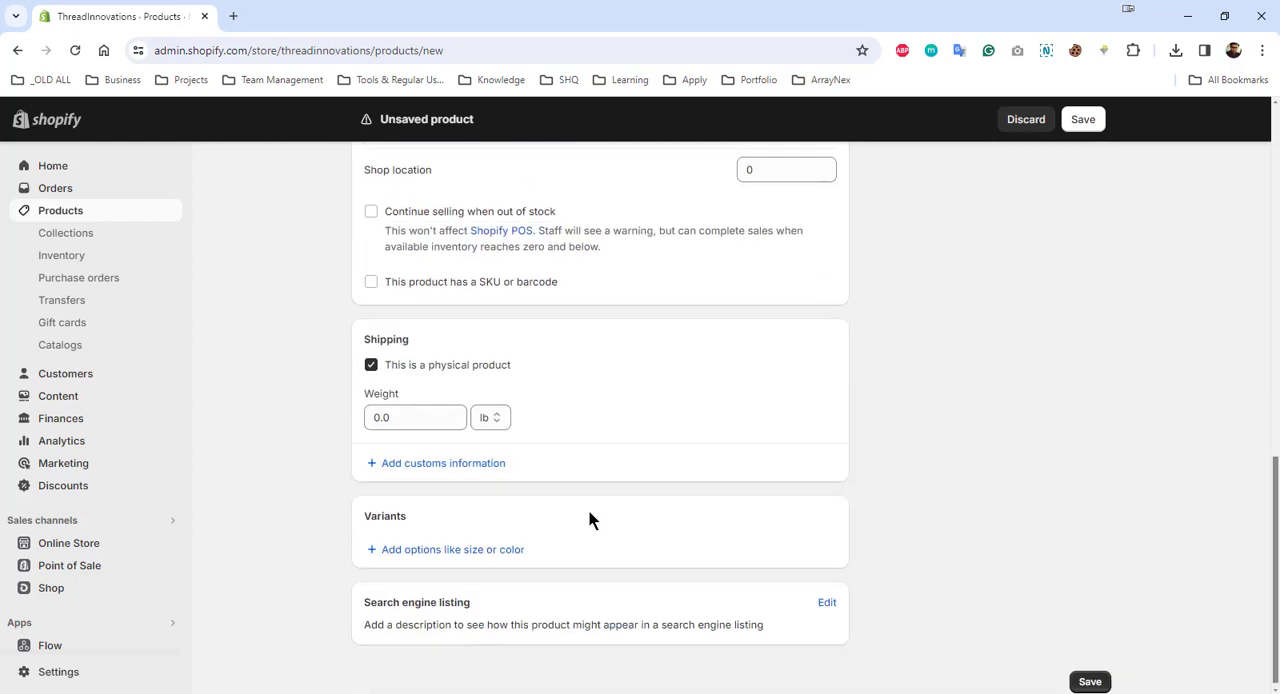
click(447, 540)
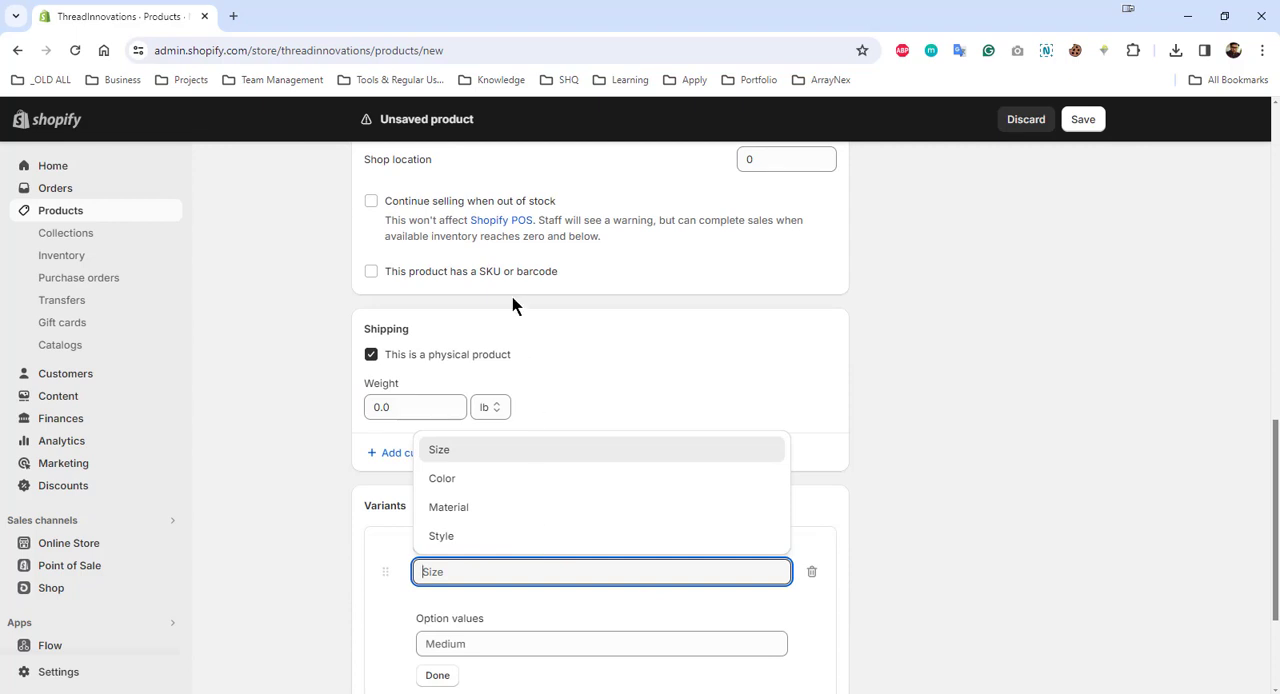
click(508, 451)
scroll(915, 475, down, 2)
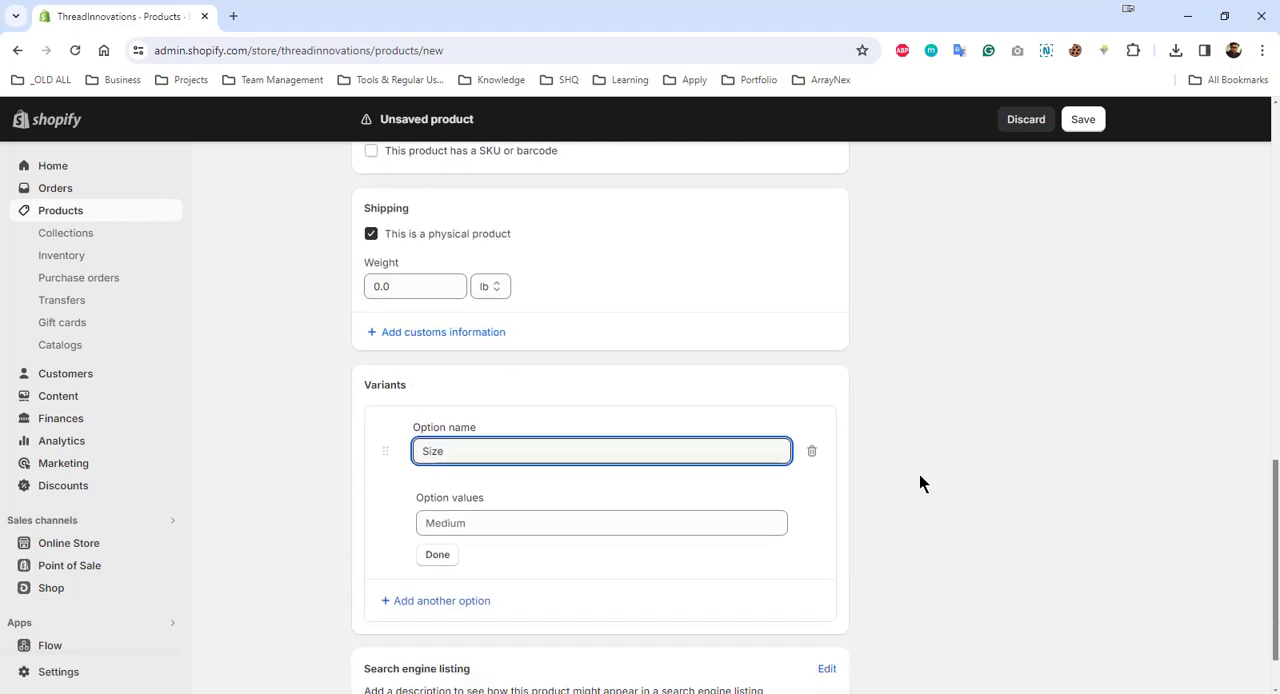
- Enter SM, MD and L as the values of the Size option and finish editing it
click(499, 473)
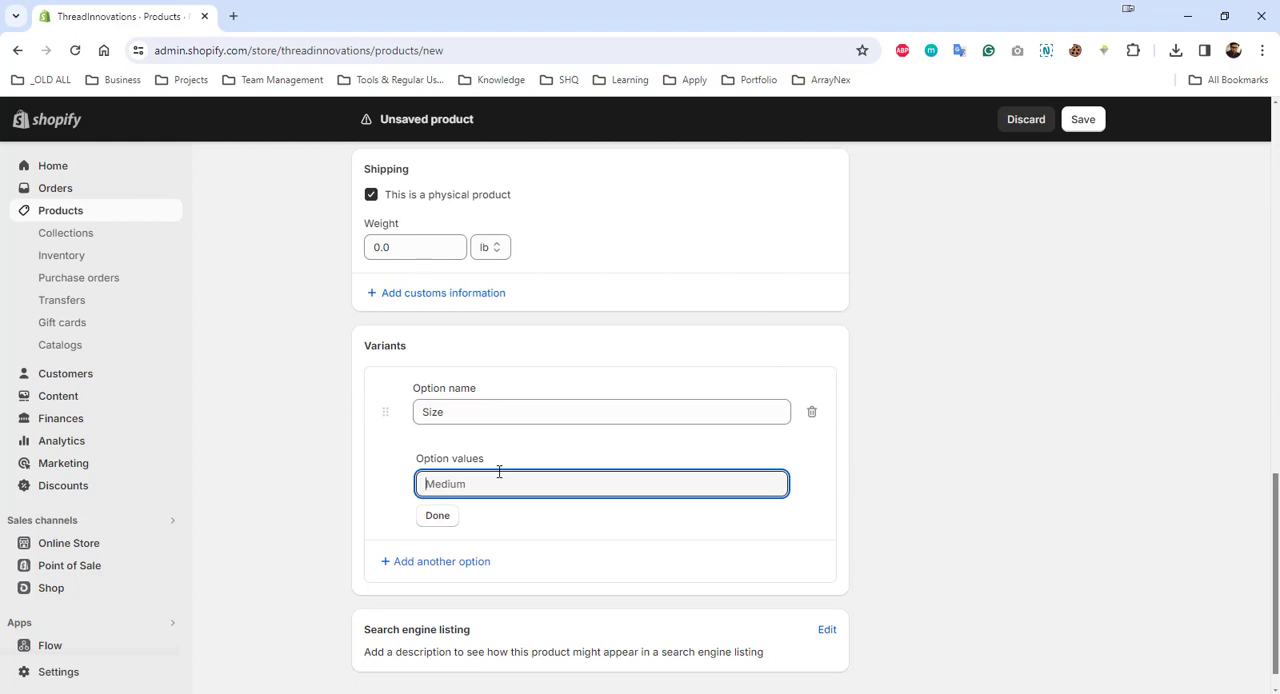
text(SM)
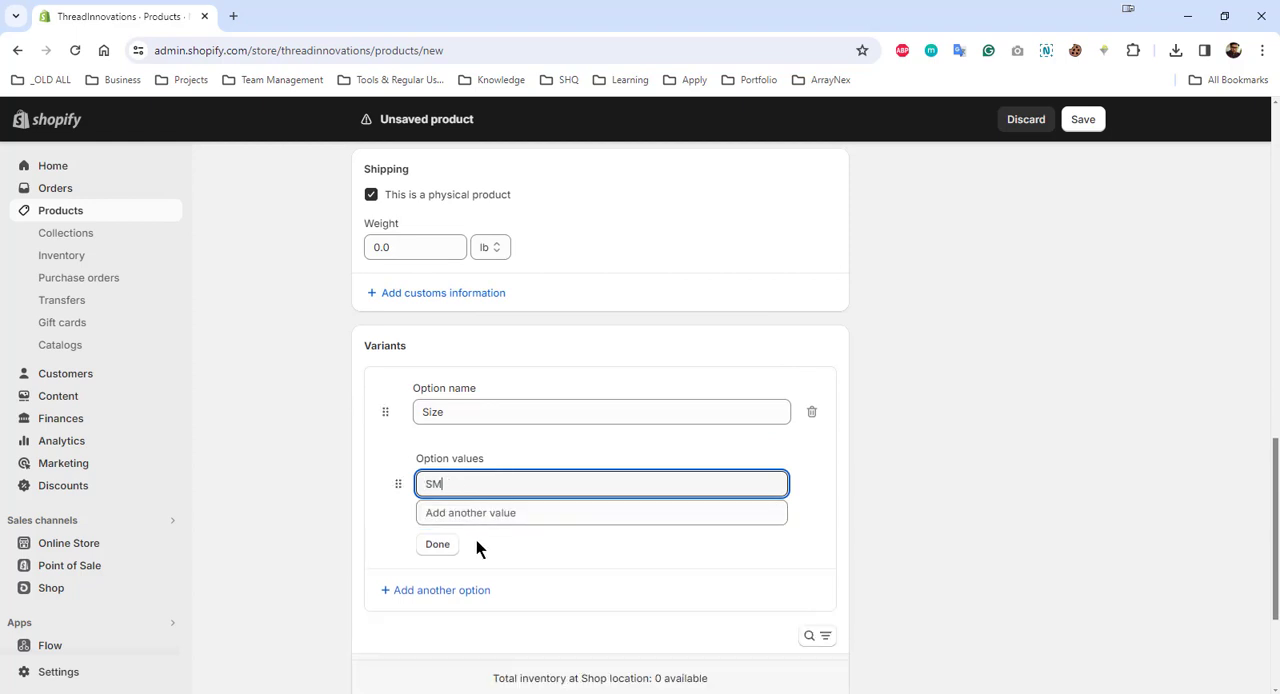
click(481, 515)
text(MD)
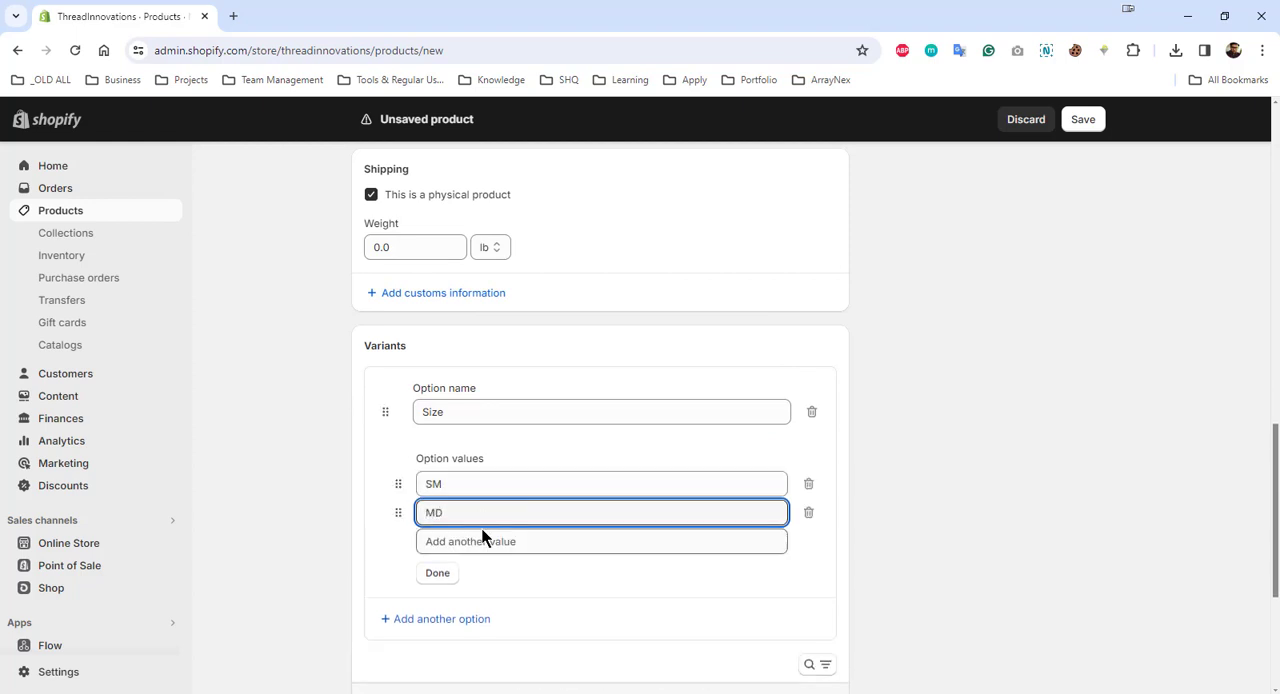
click(483, 535)
text(L)
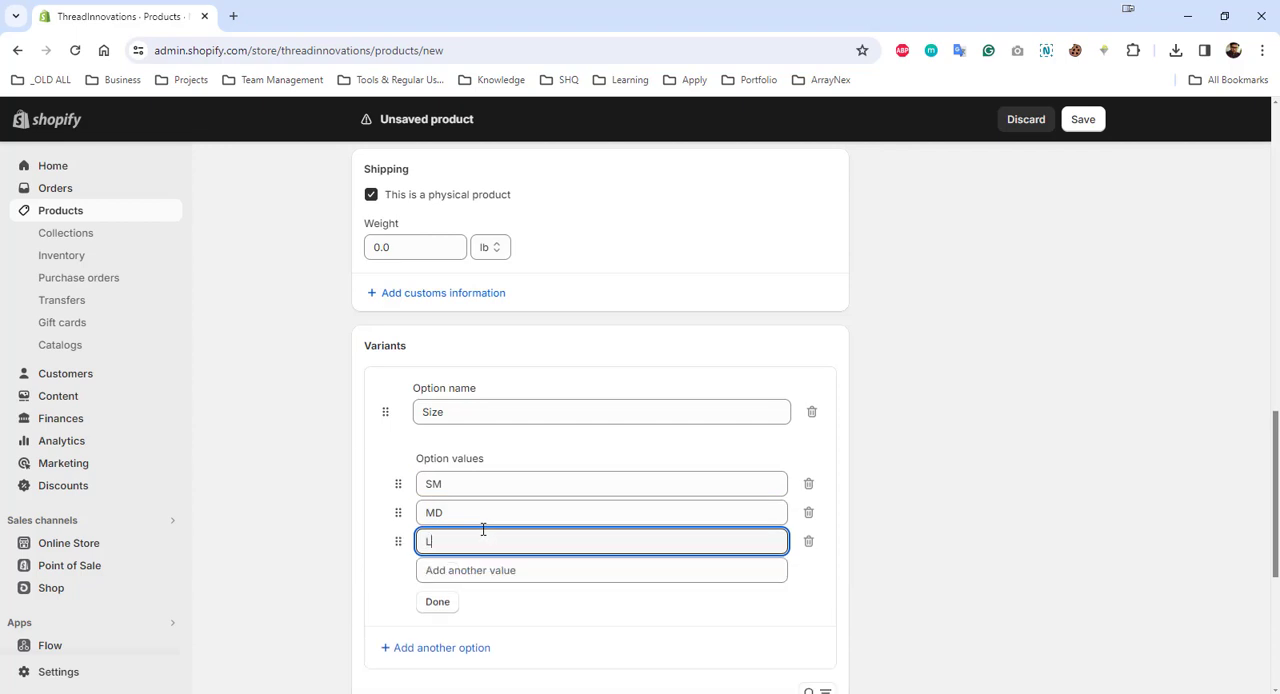
scroll(475, 525, down, 2)
click(440, 443)
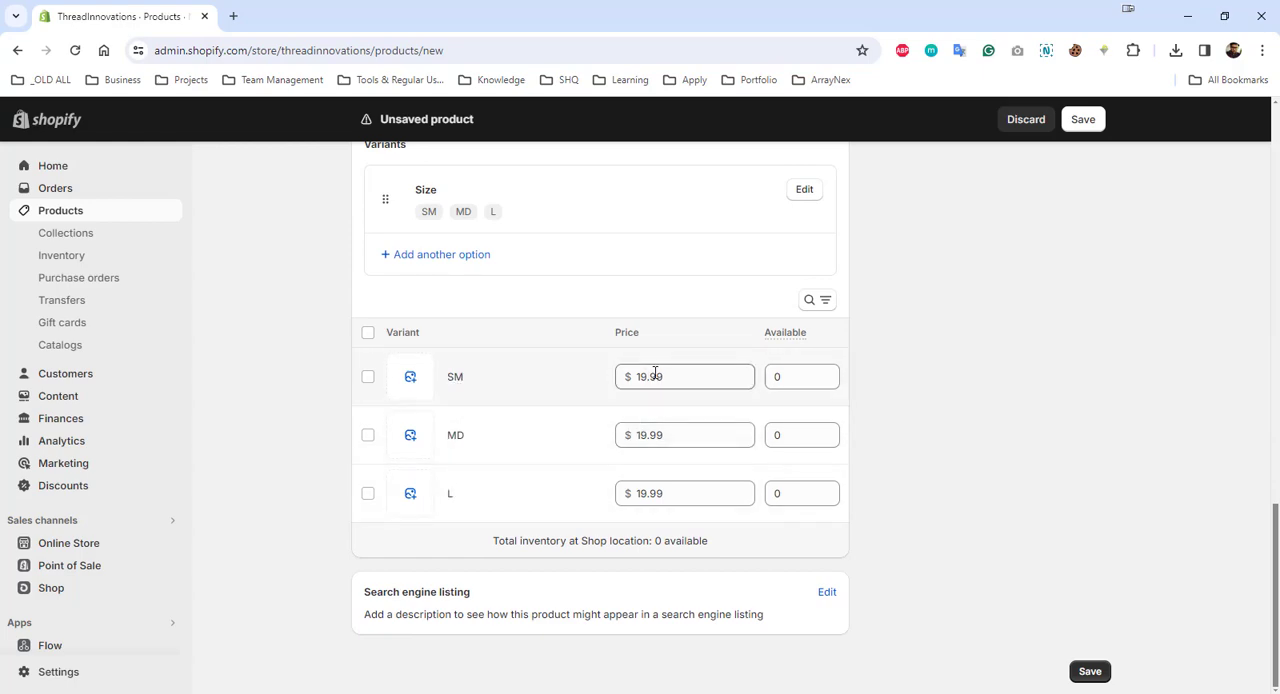
- Set the price of the L variant to $20.99
scroll(651, 371, up, 8)
scroll(788, 525, down, 7)
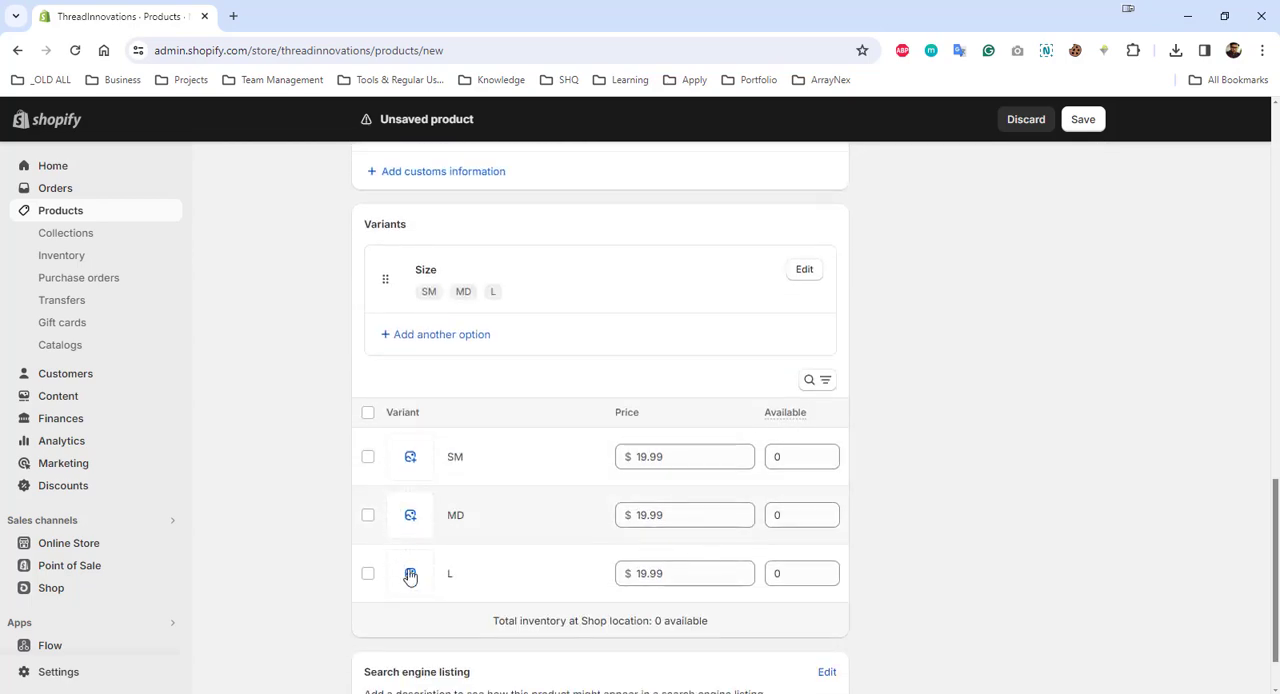
click(684, 575)
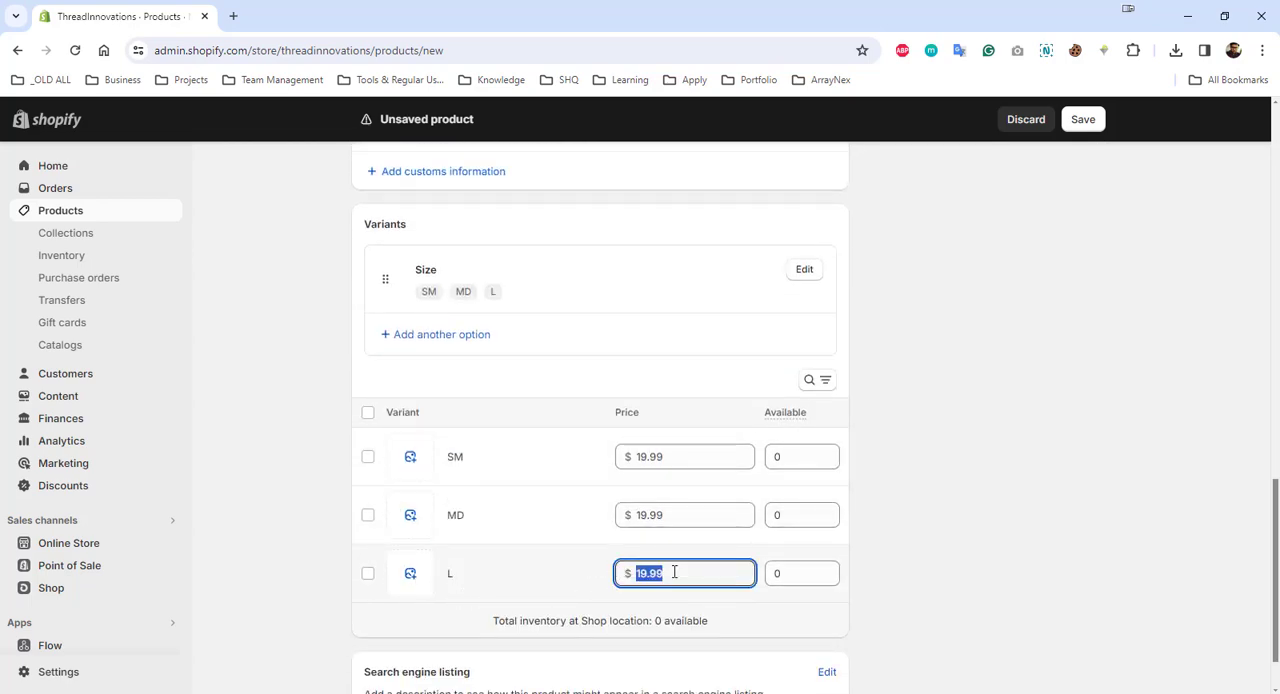
text(20)
click(919, 575)
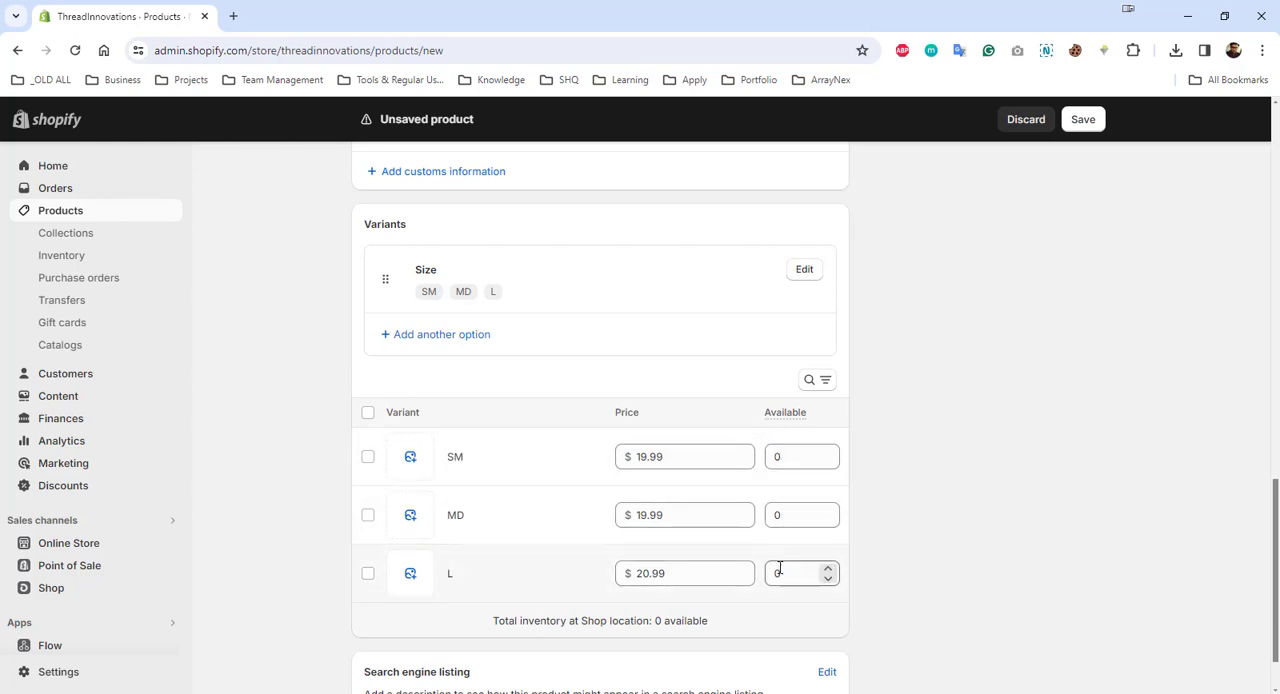
- Set the available quantity to 10 for the SM variant and 5 for the L variant, and save the product
drag(789, 457, 769, 460)
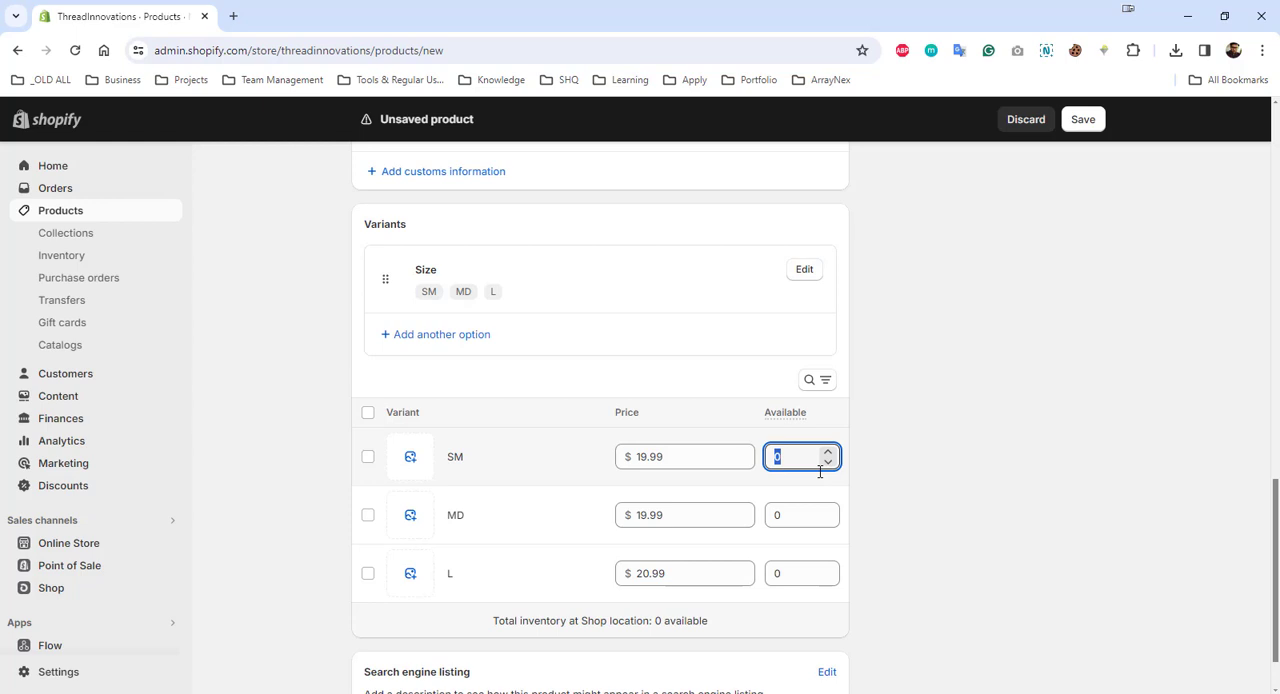
text(10)
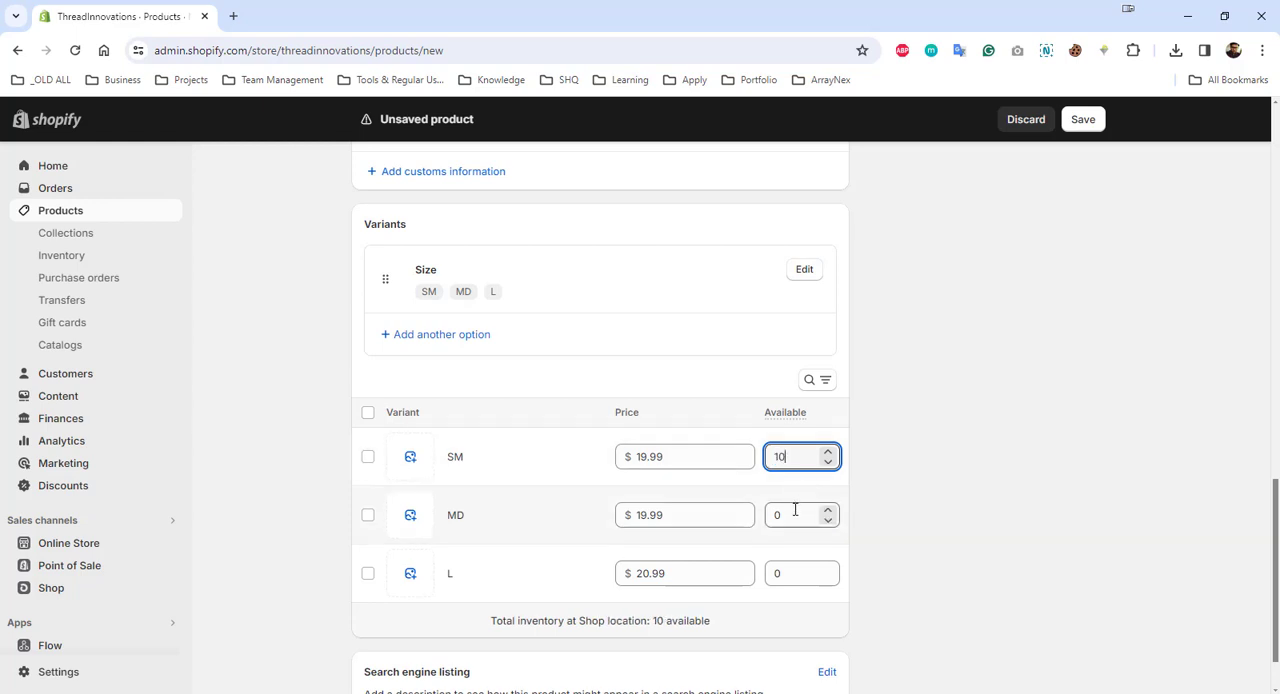
drag(794, 514, 764, 514)
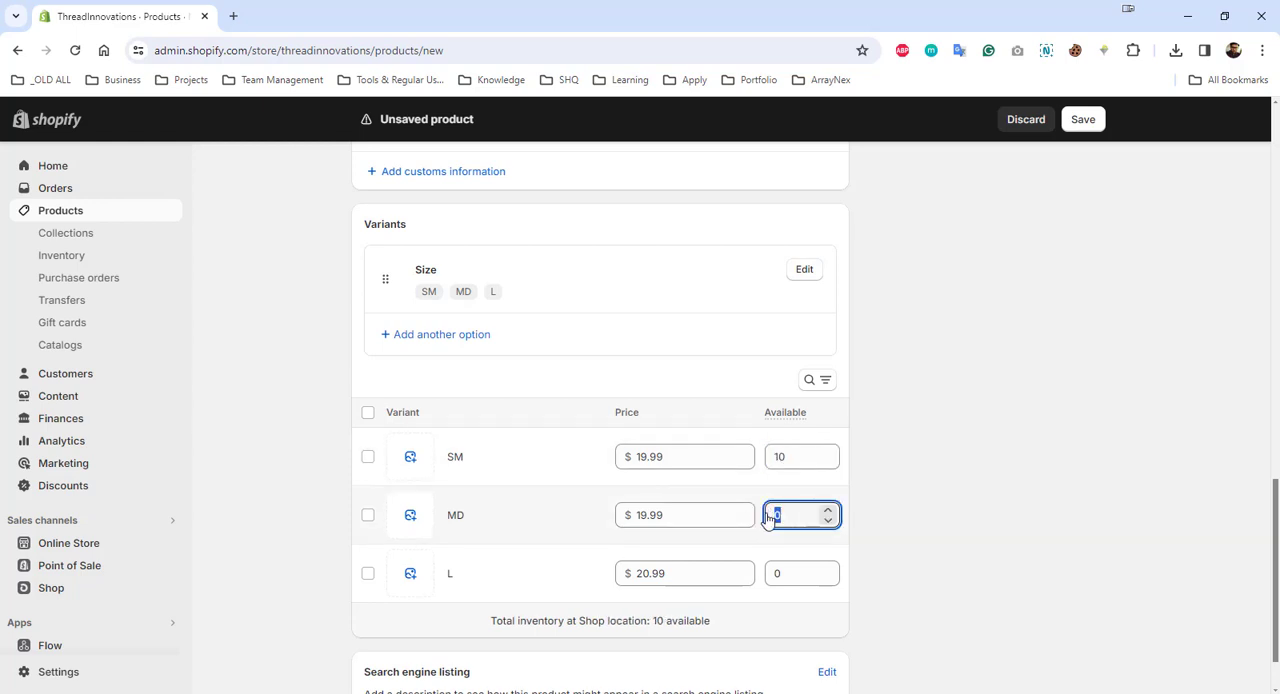
drag(777, 571, 782, 573)
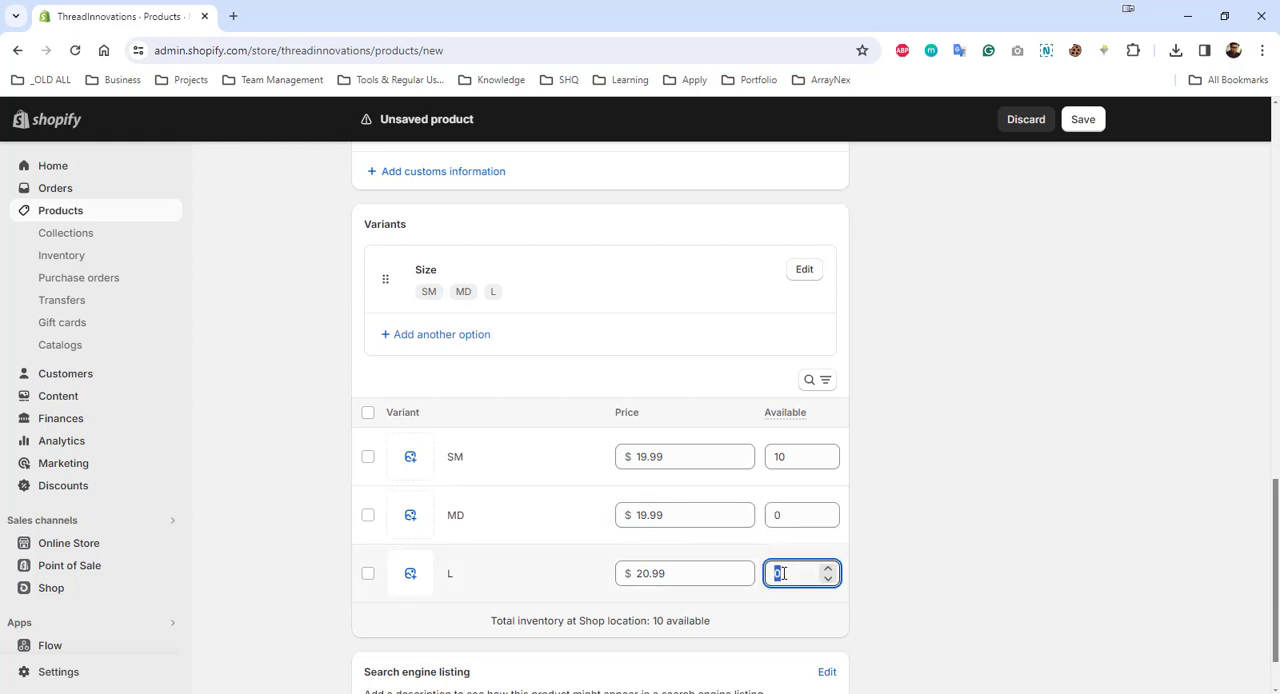
text(5)
click(914, 543)
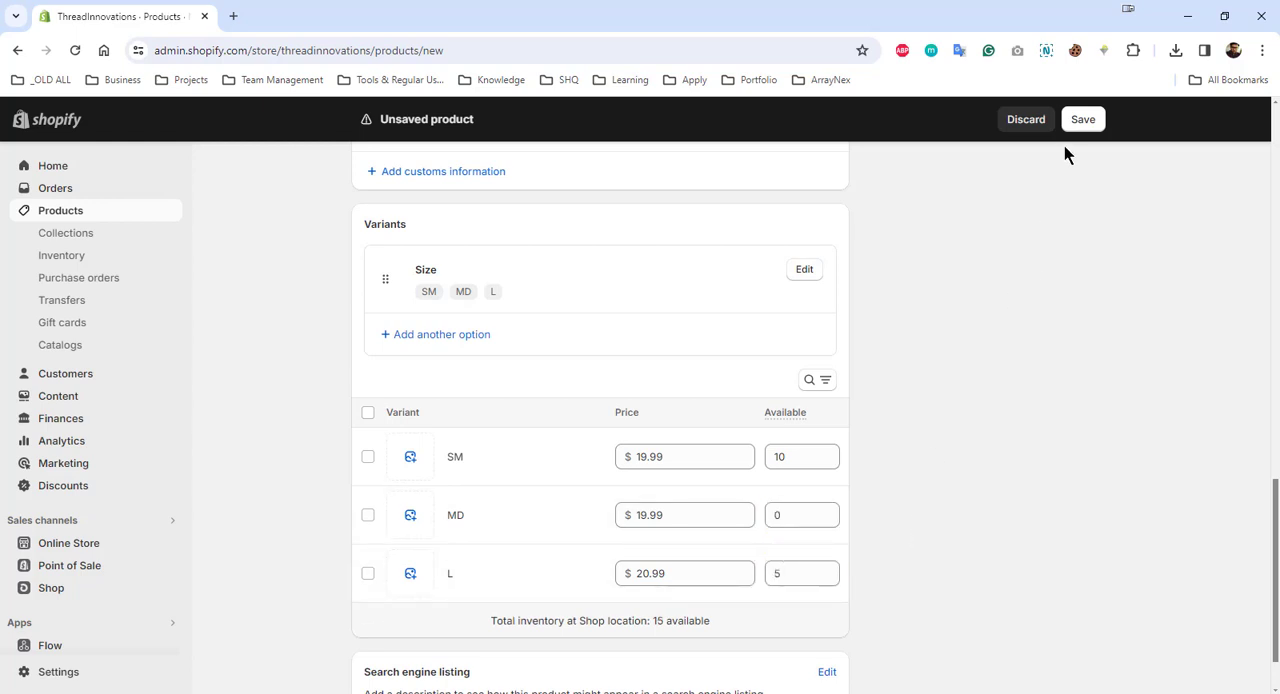
click(1081, 124)
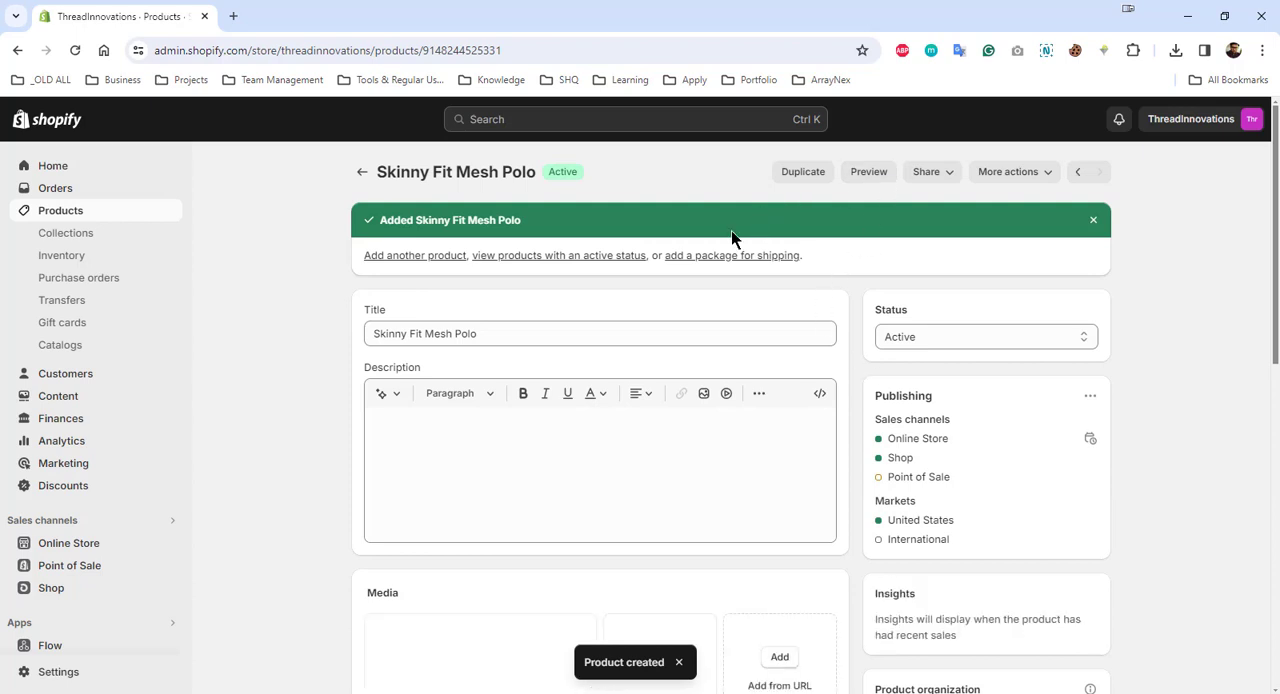
- Preview the product in the online store and check price and availability for the MD and L sizes
right_click(525, 257)
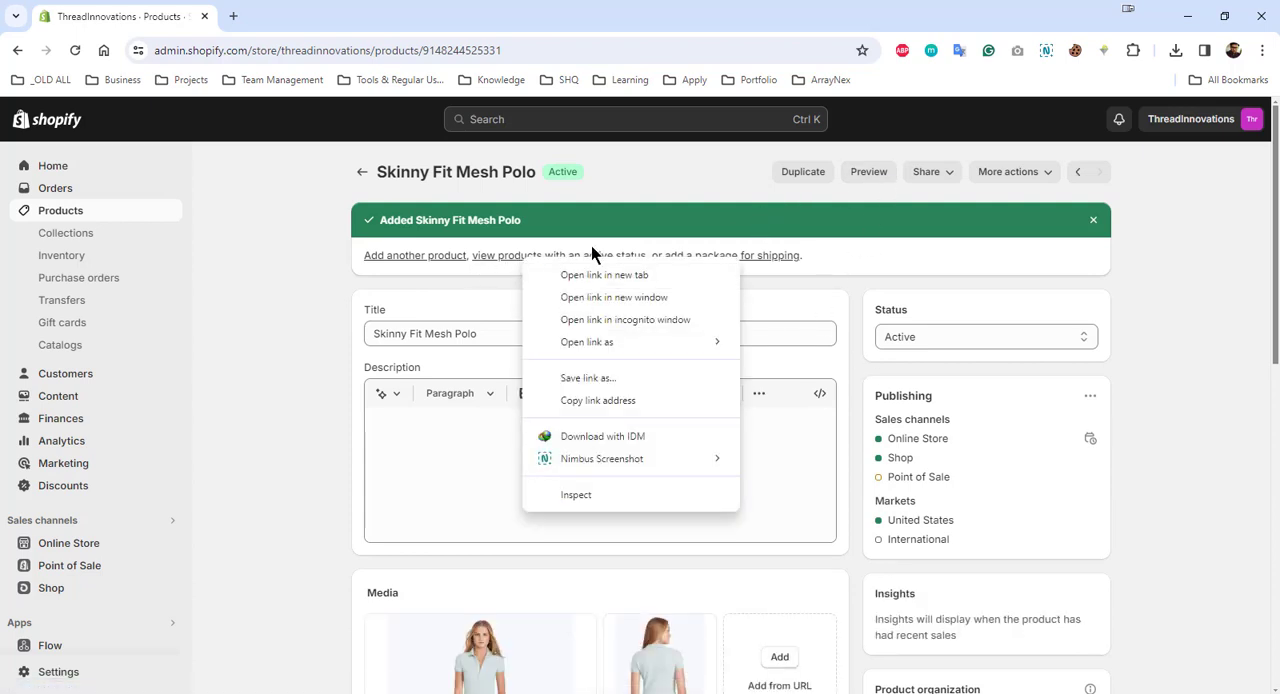
click(933, 244)
click(873, 181)
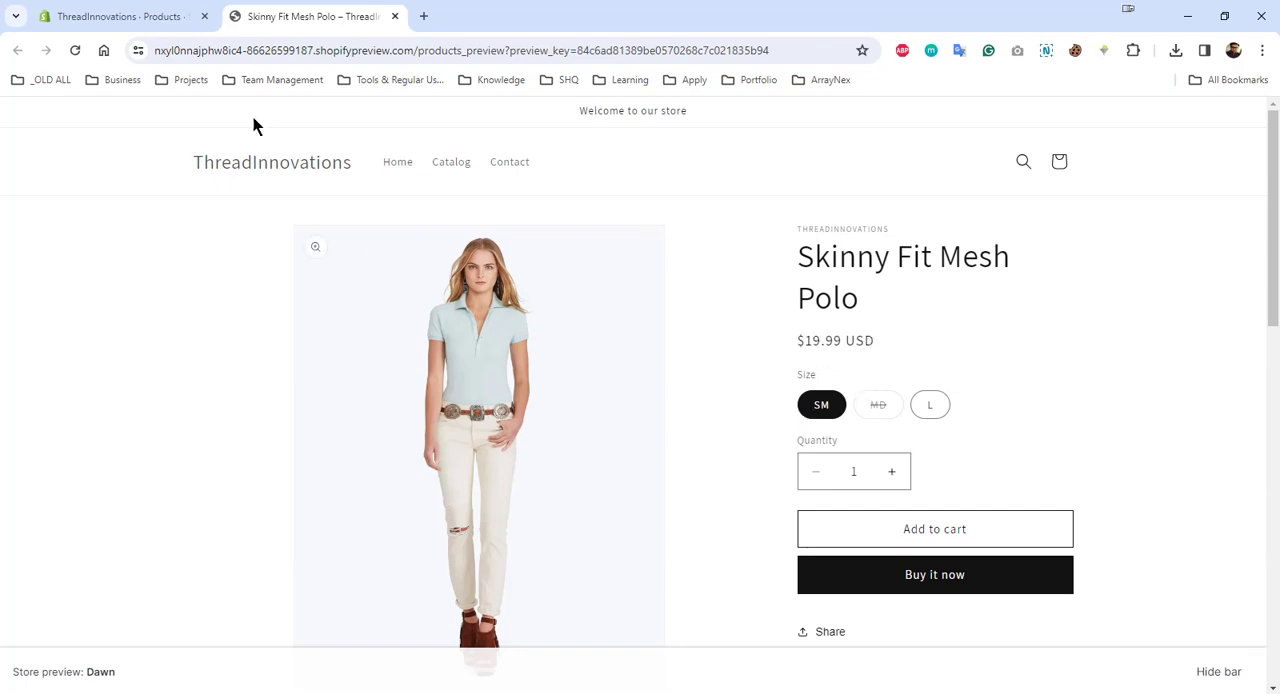
click(874, 406)
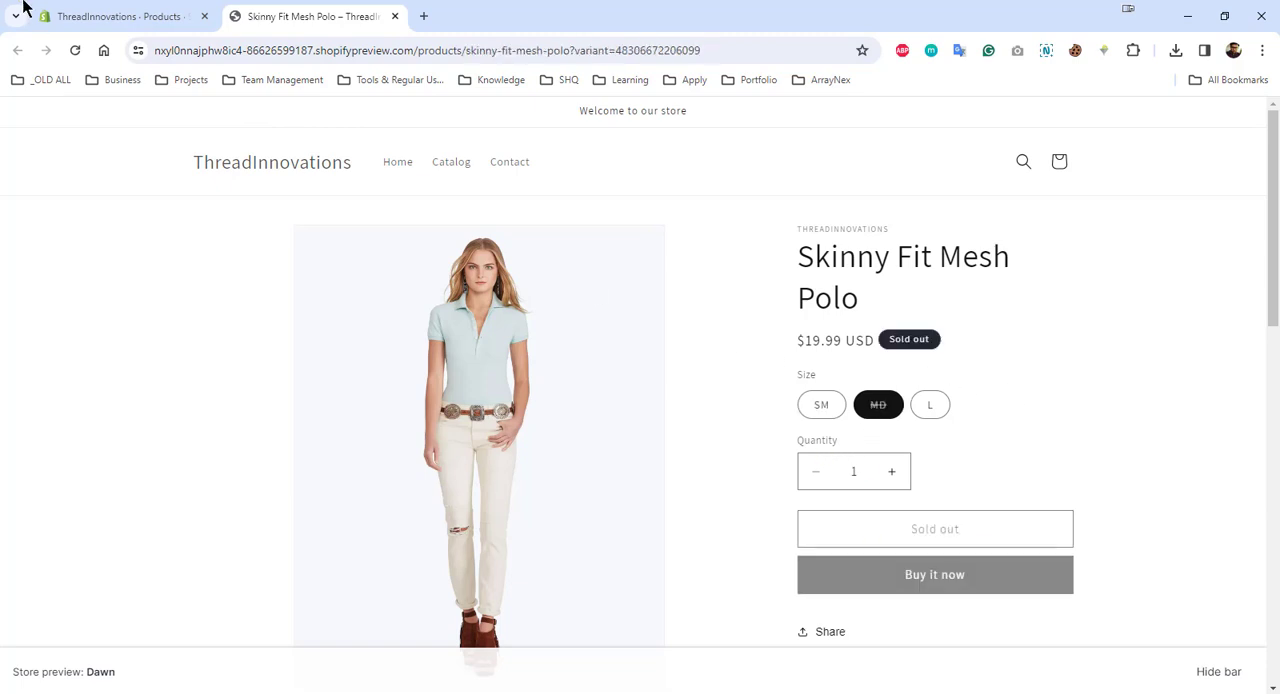
click(928, 406)
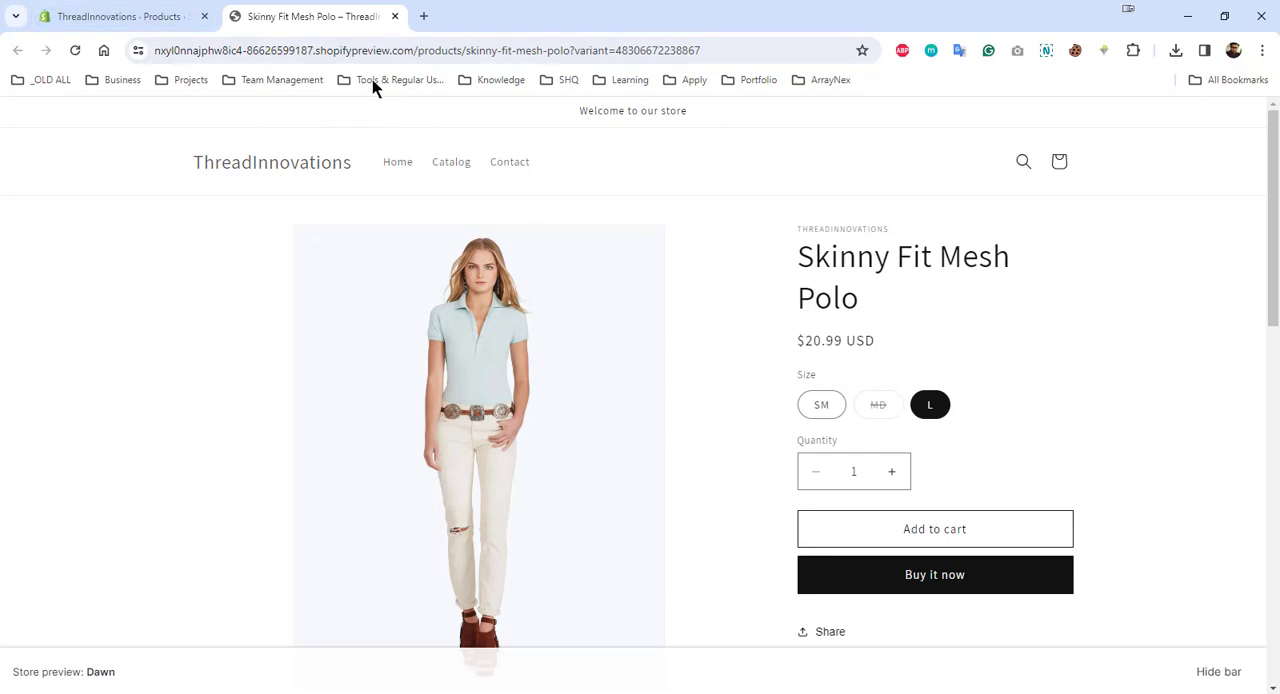
- Return to the product's admin page and add a second variant option named Color
click(117, 8)
scroll(875, 505, down, 10)
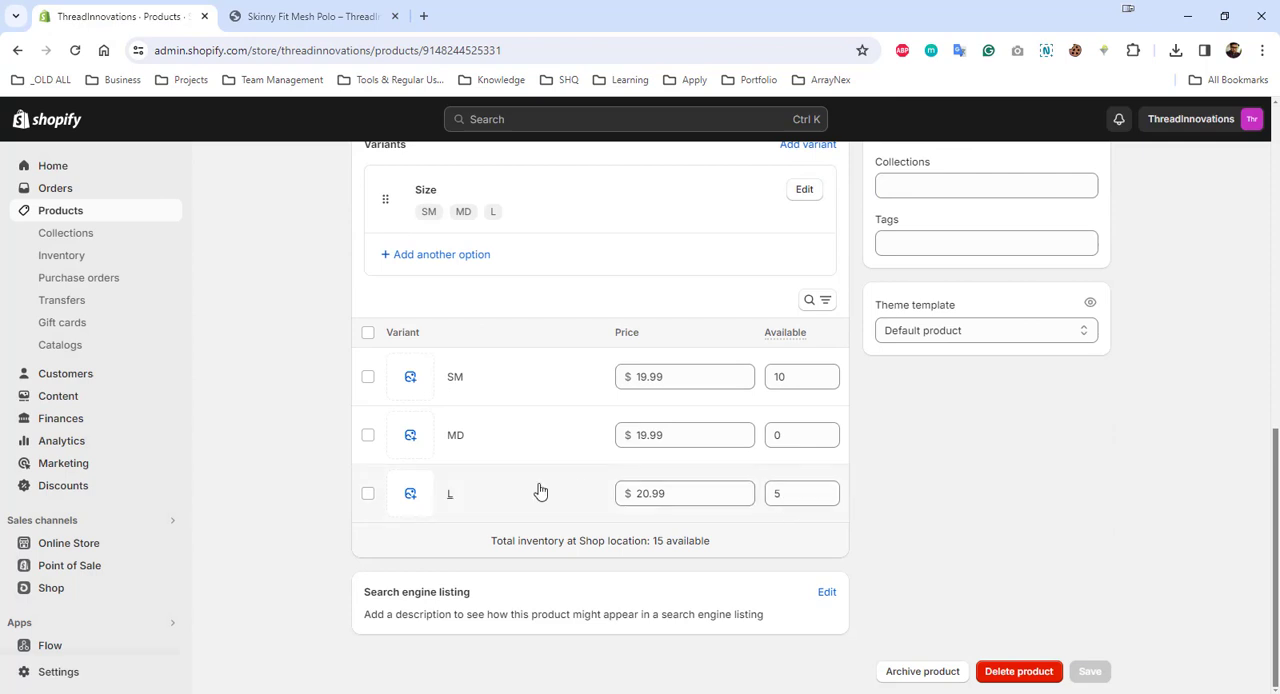
click(456, 262)
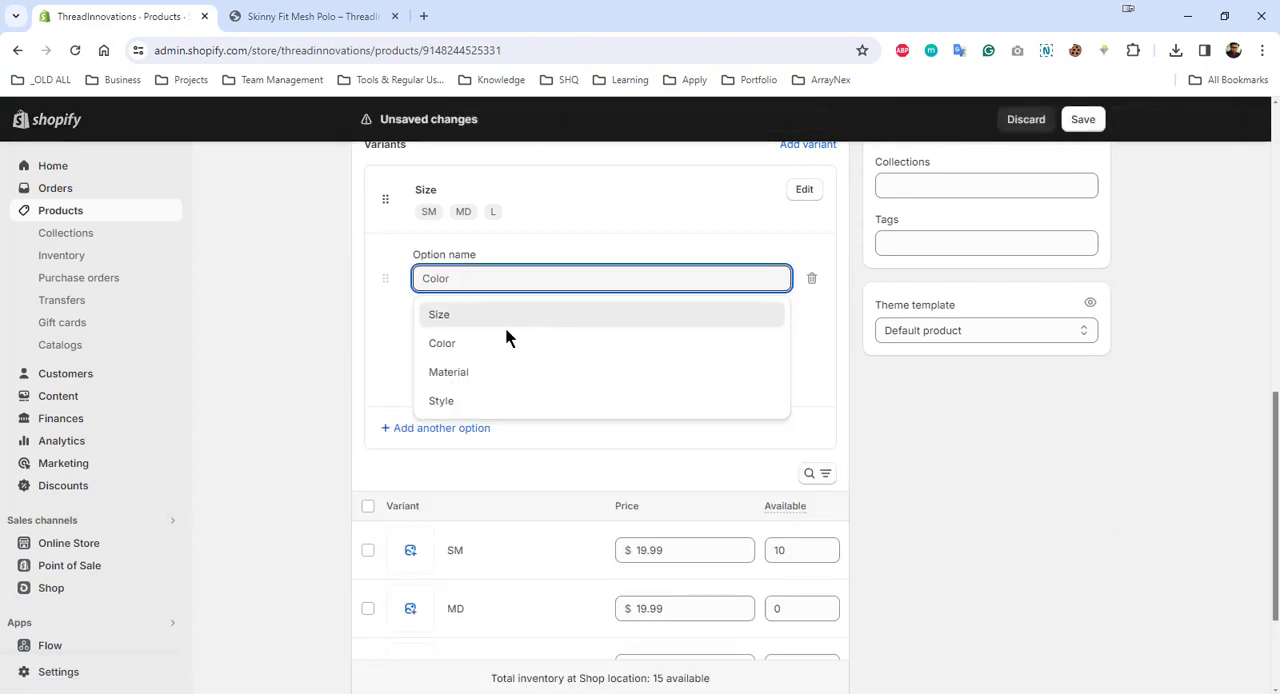
text(Color)
click(471, 345)
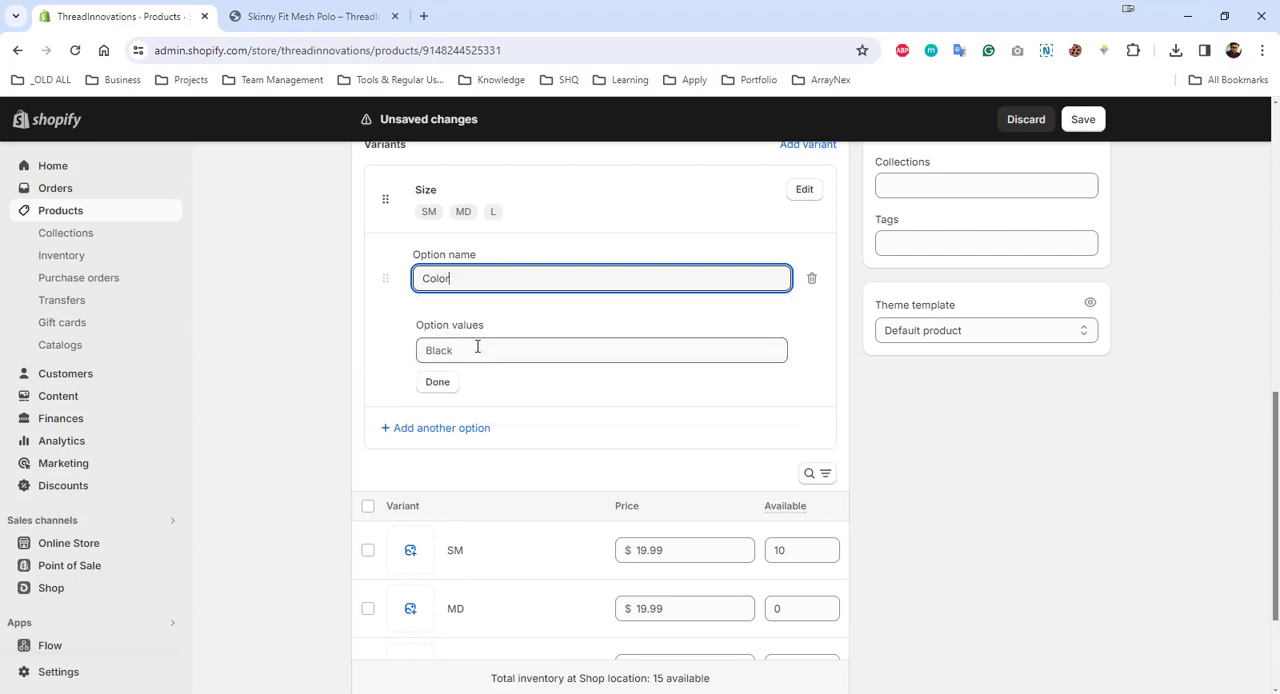
- Enter White, Light Pink and Light Green as the values of the Color option and finish editing it
click(469, 352)
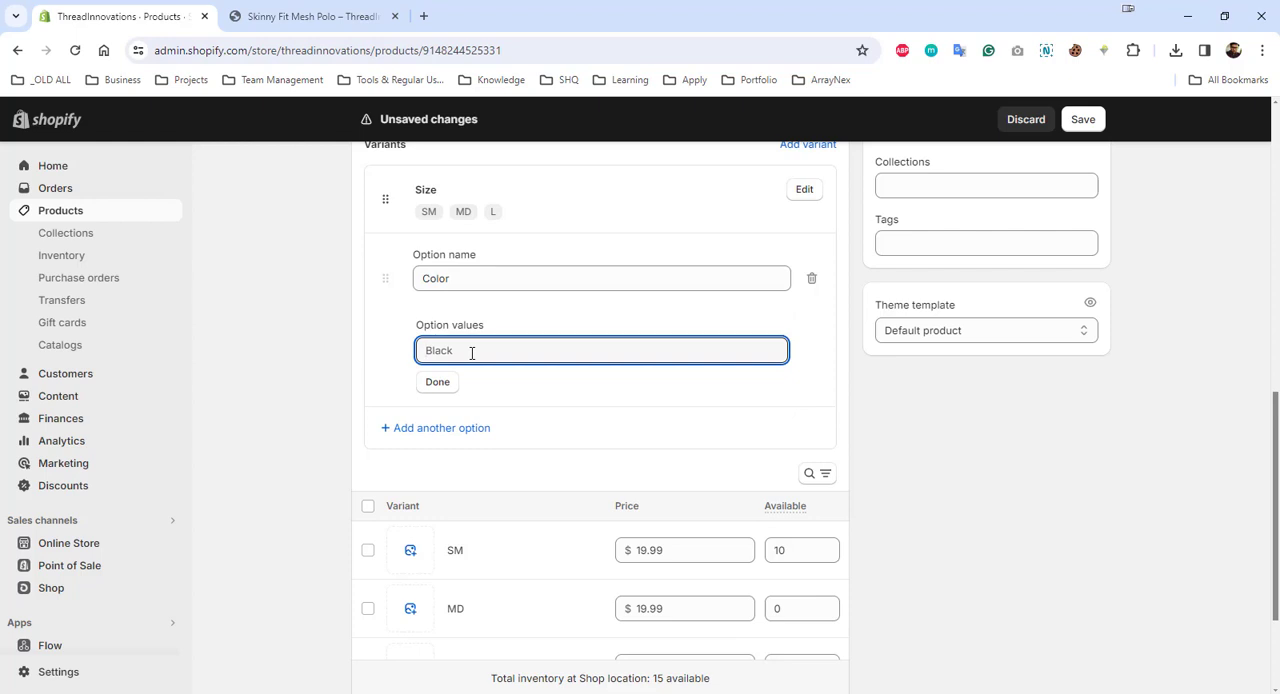
text(Whit)
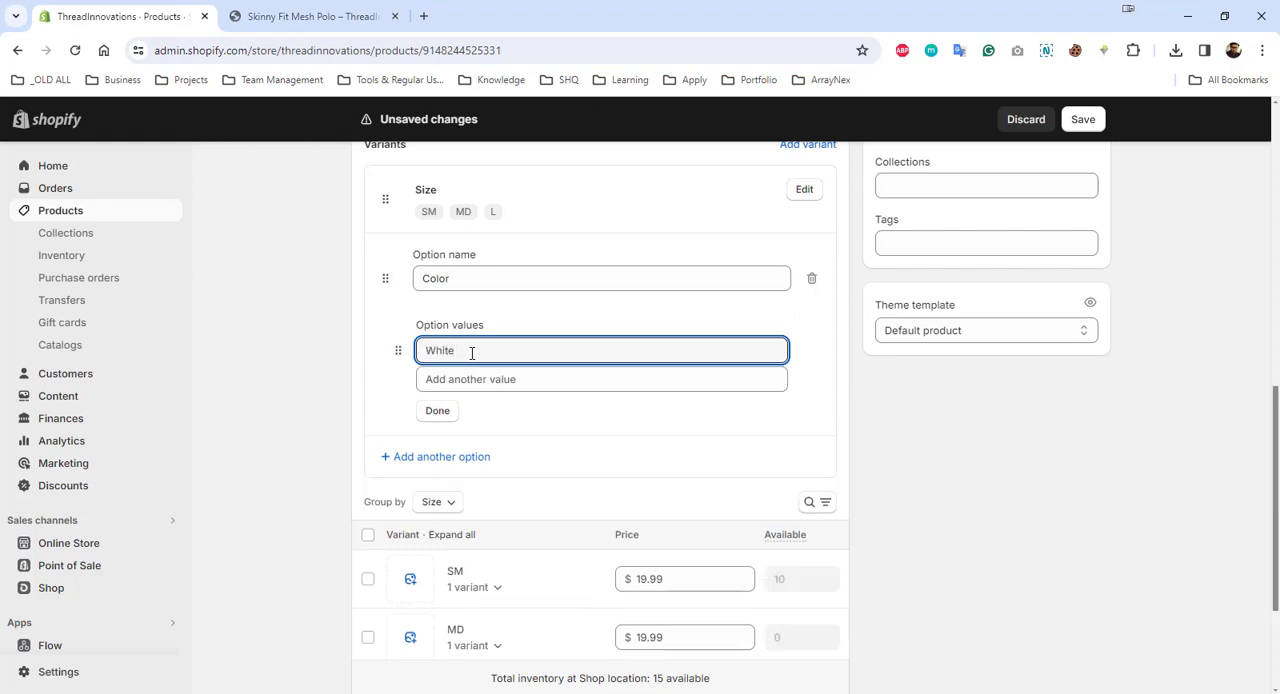
text(e)
key(Tab)
text(Li)
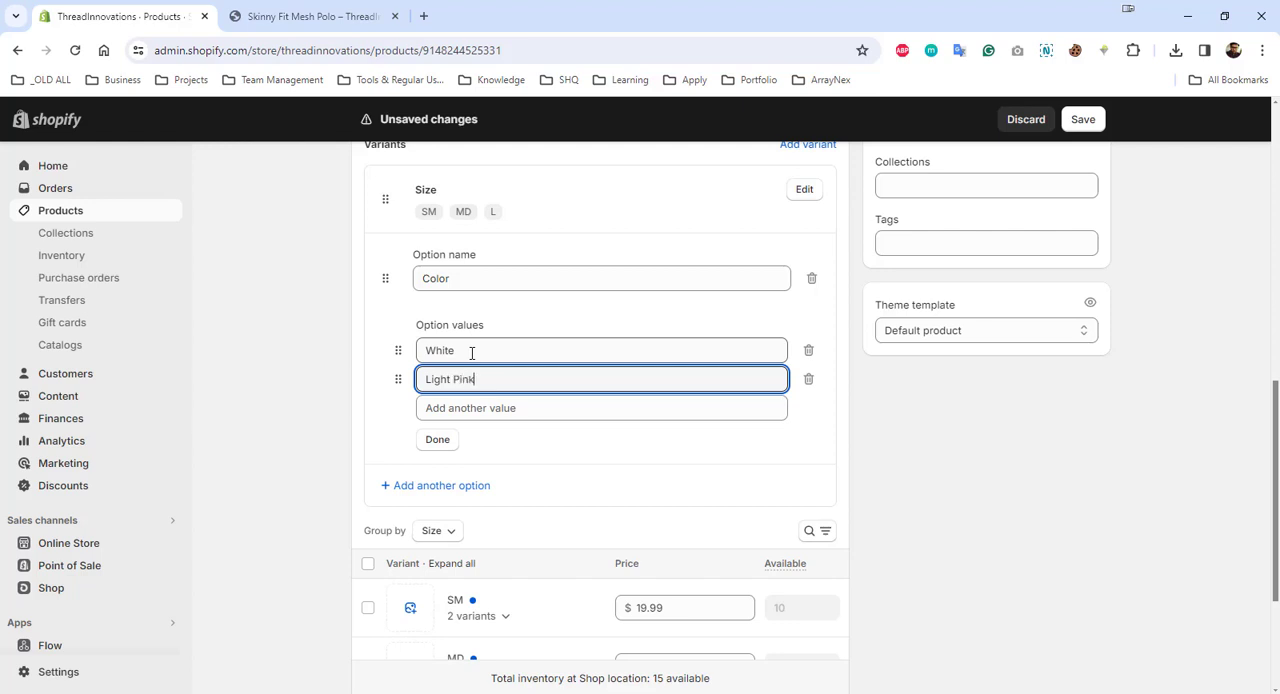
key(Tab)
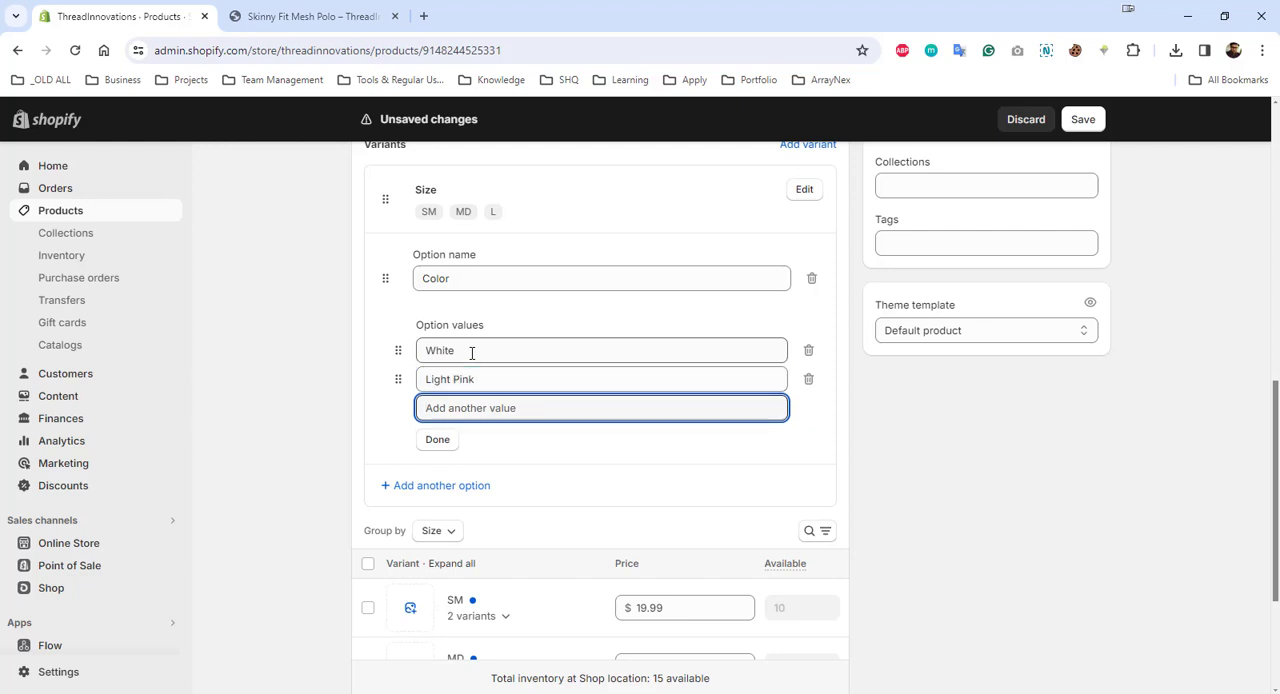
text(Light)
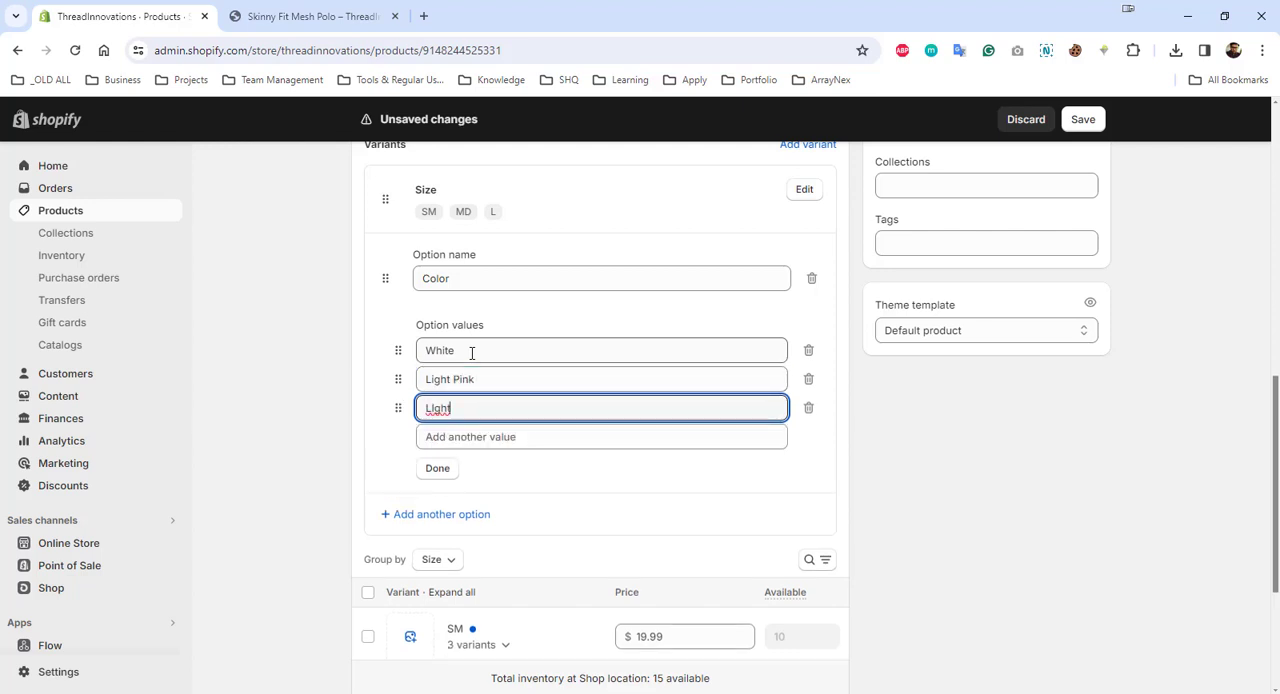
key(BackSpace)
key(BackSpace)
key(BackSpace)
key(BackSpace)
text(ight)
key(Tab)
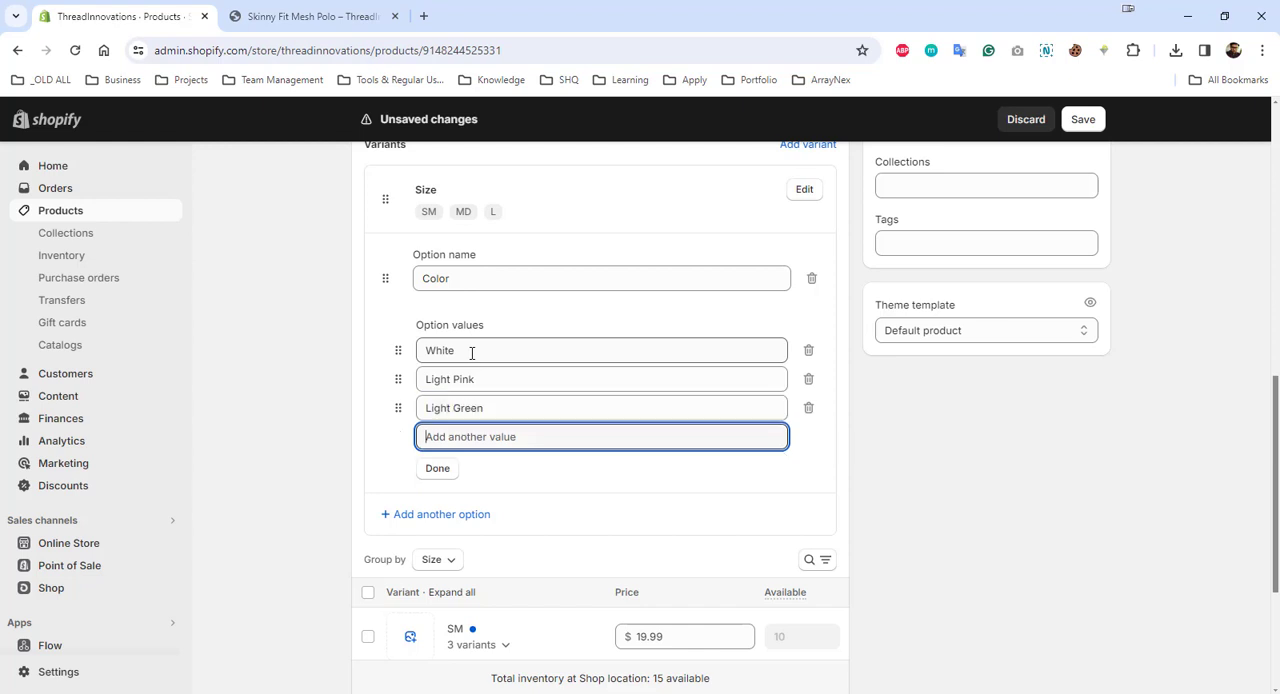
click(440, 468)
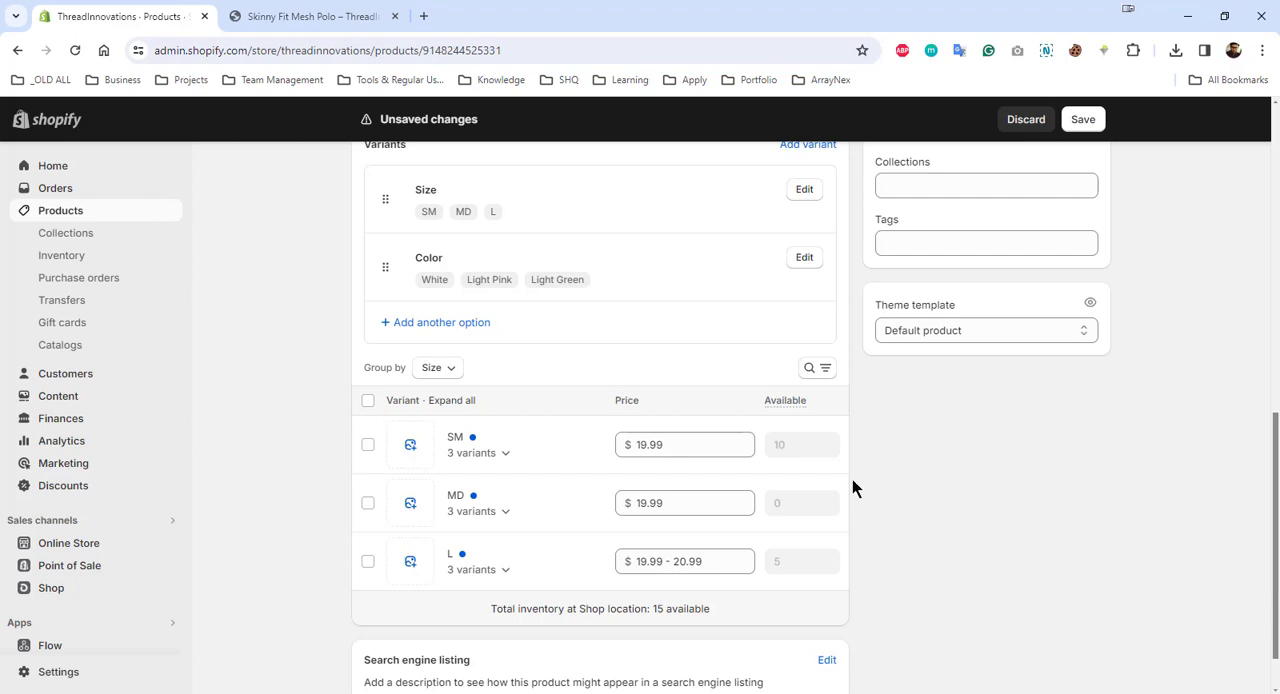
- Keep the variants grouped by Size and expand the SM group to show its color variants
click(455, 371)
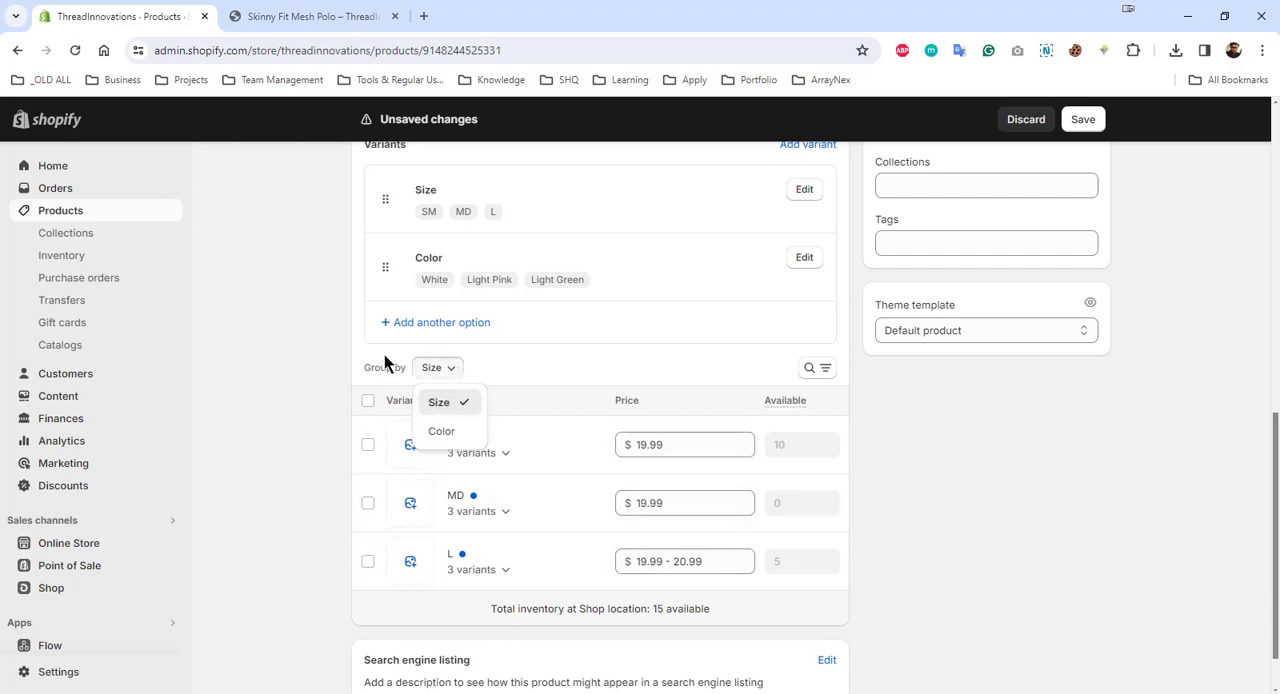
click(458, 402)
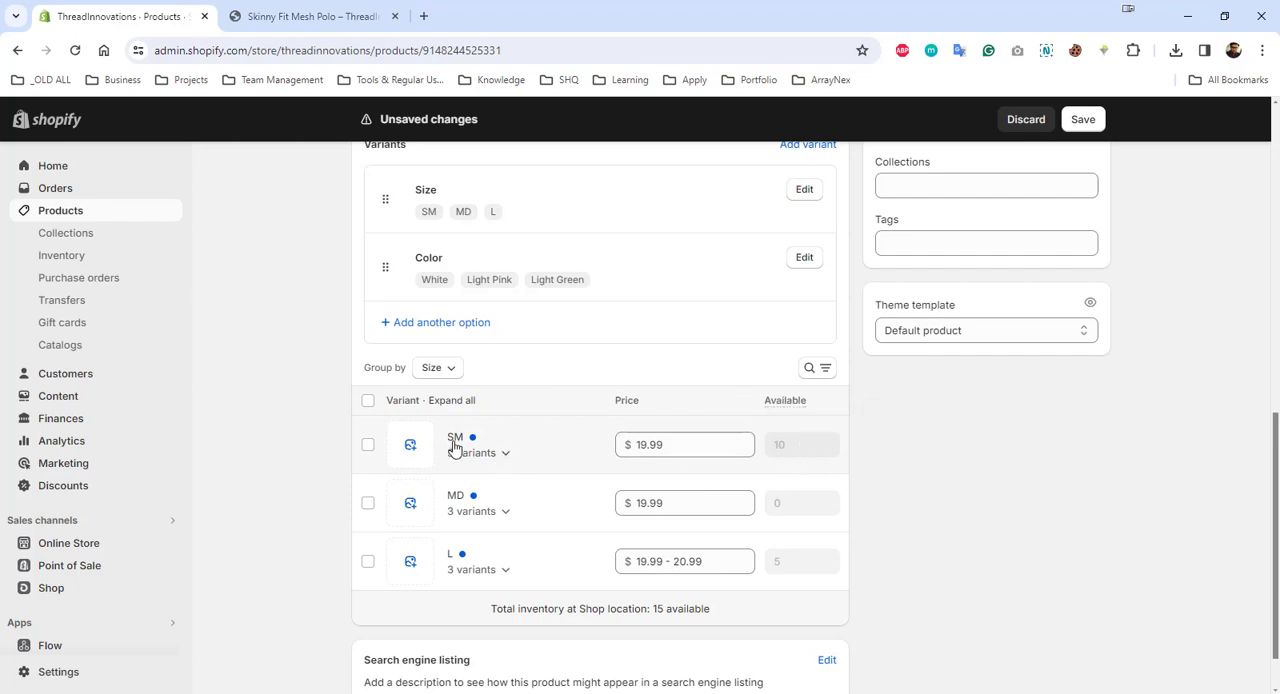
click(512, 456)
scroll(540, 530, down, 1)
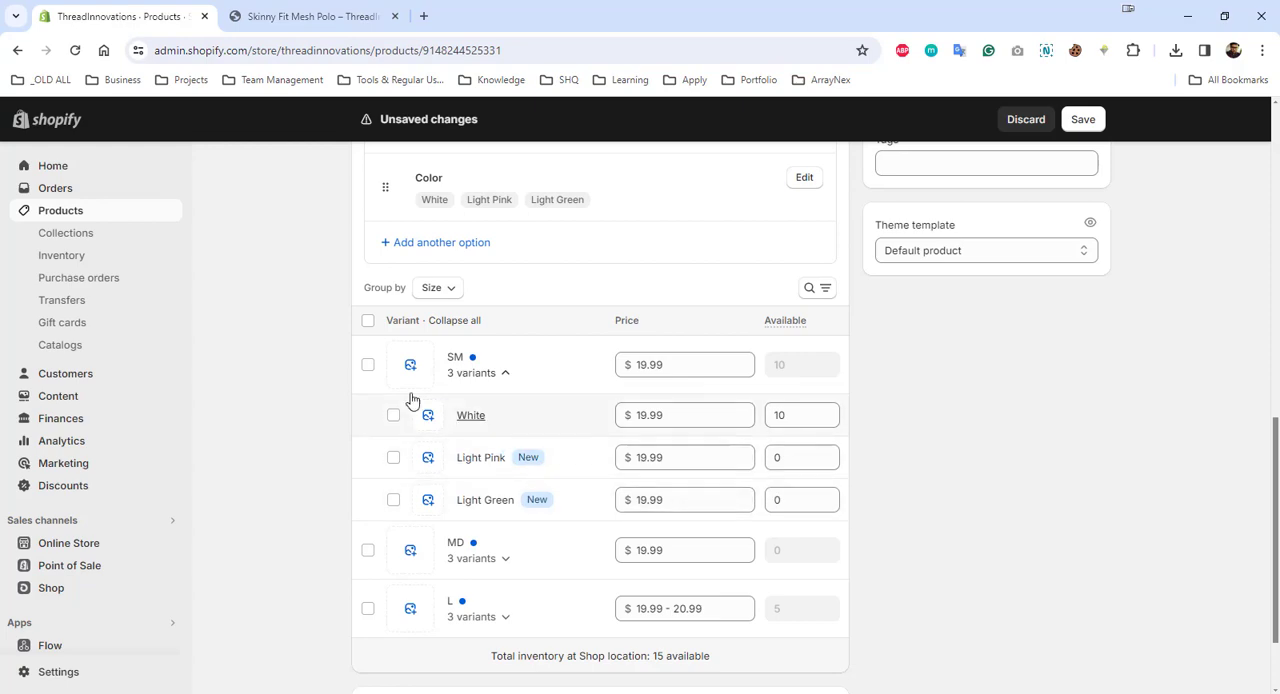
- Upload the pink shirt image Skinny Fit Shirt -4.webp and assign it to the SM Light Pink variant
click(429, 458)
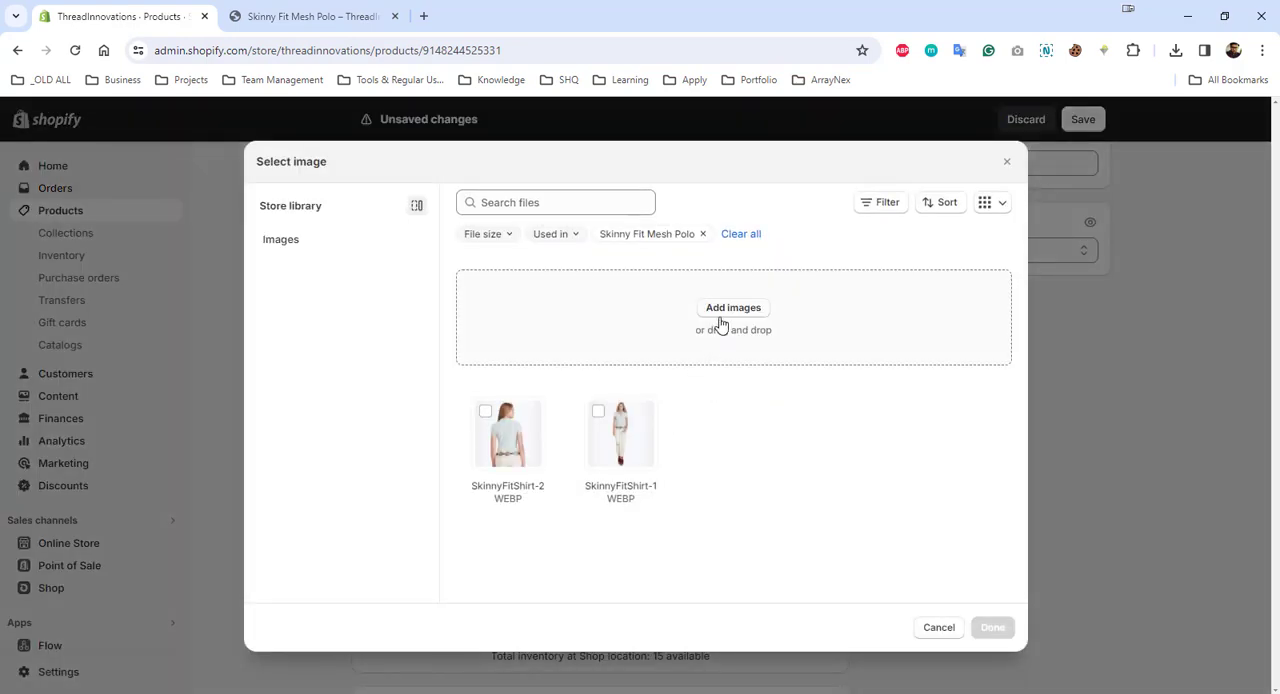
click(722, 314)
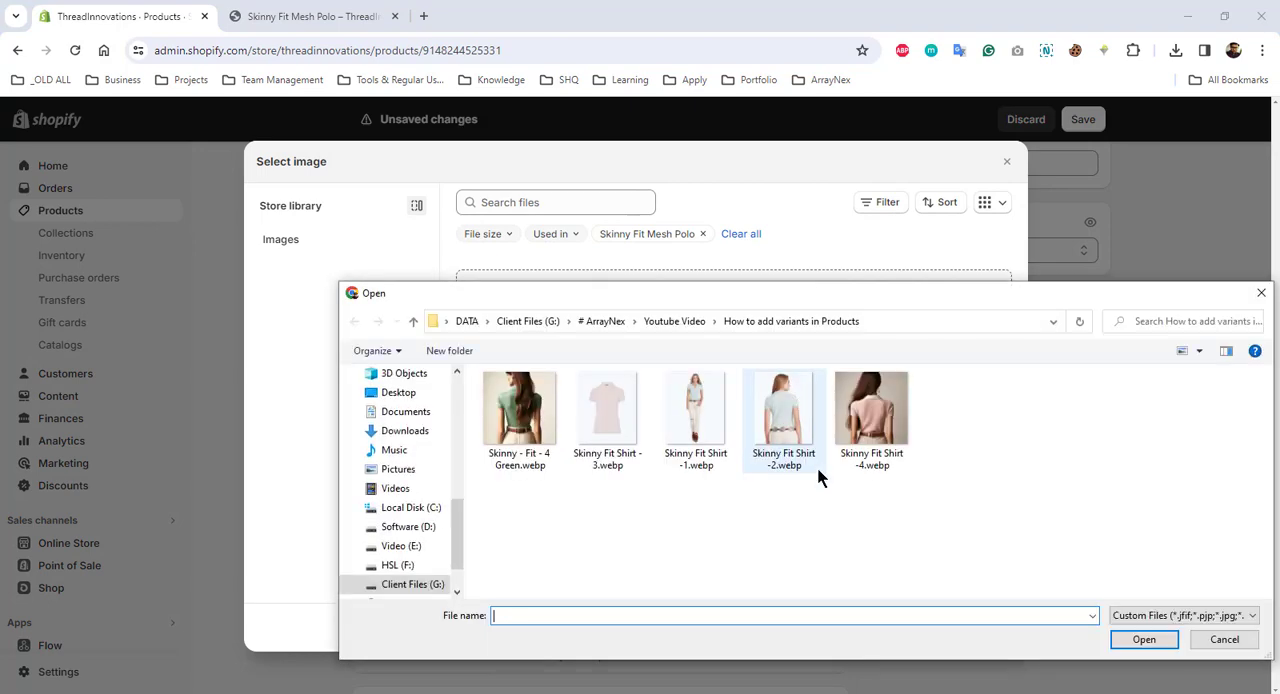
click(882, 430)
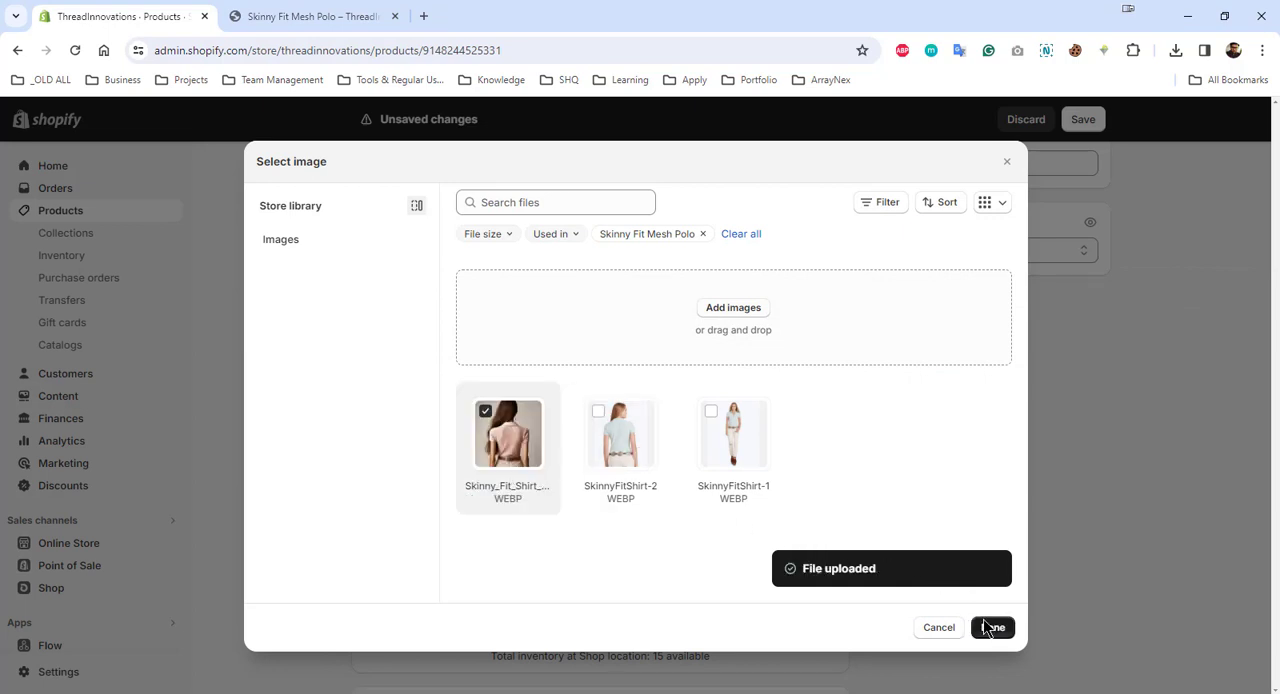
click(992, 628)
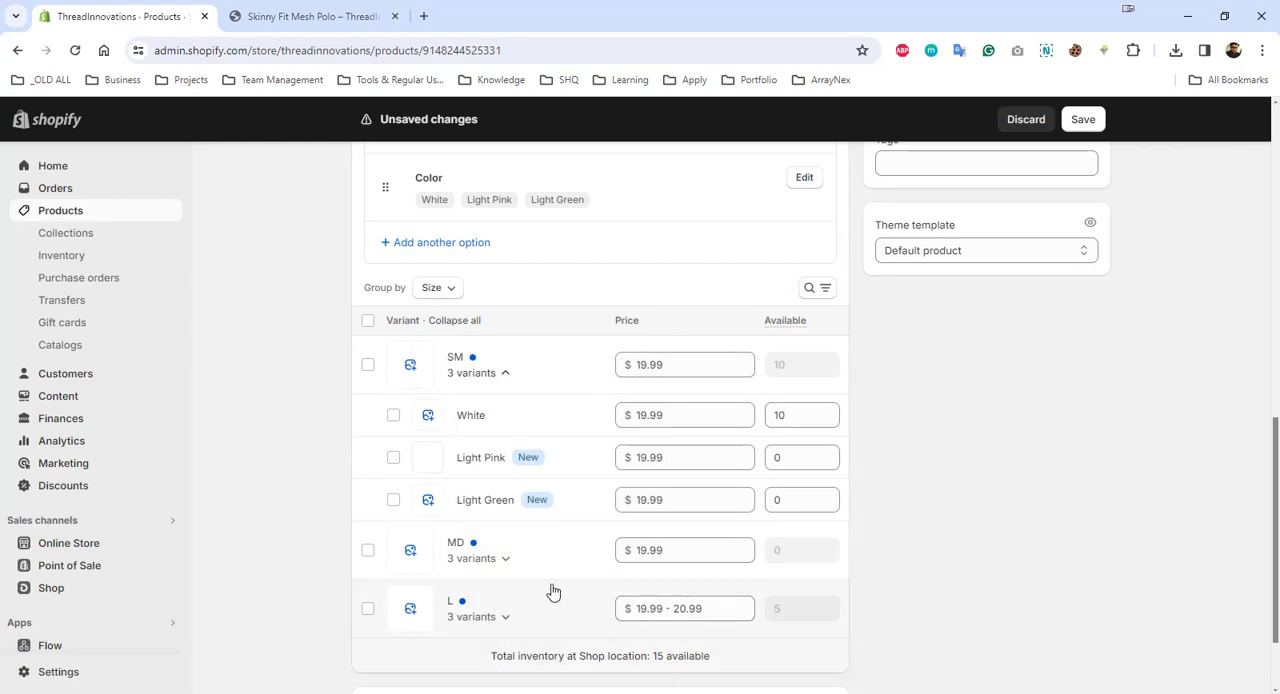
- Upload Skinny - Fit - 4 Green.webp as the image of the SM Light Green variant and save the product
click(429, 500)
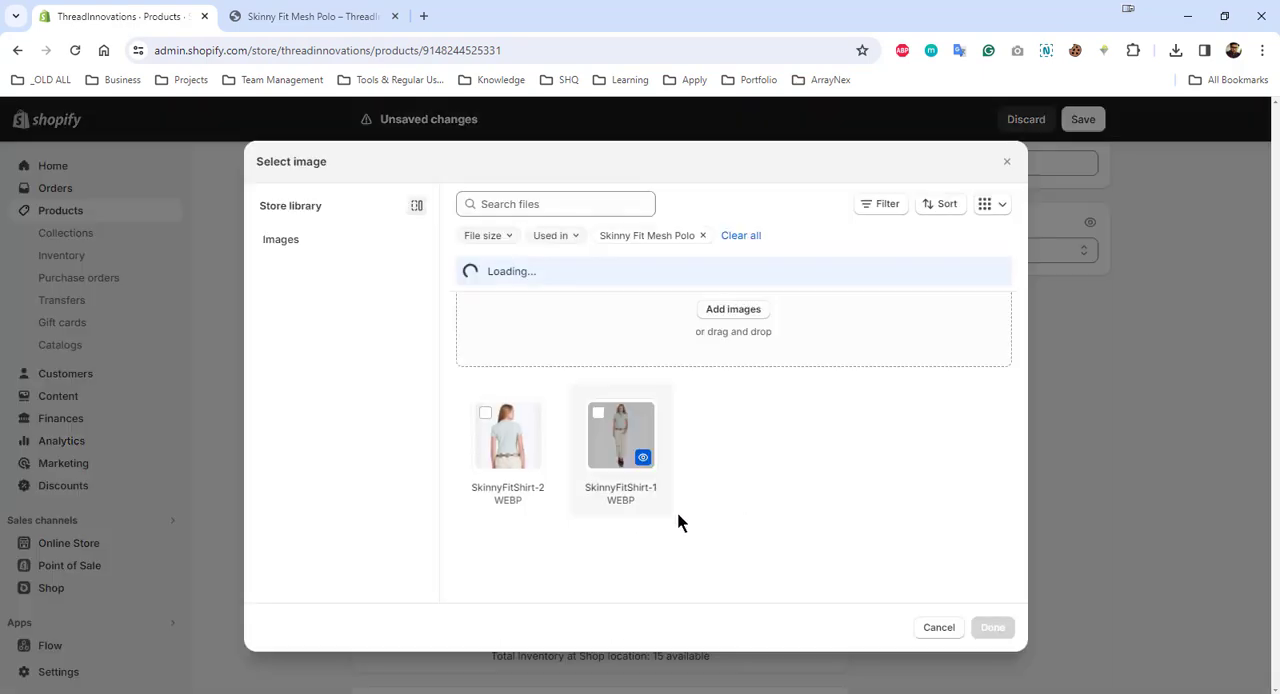
click(745, 317)
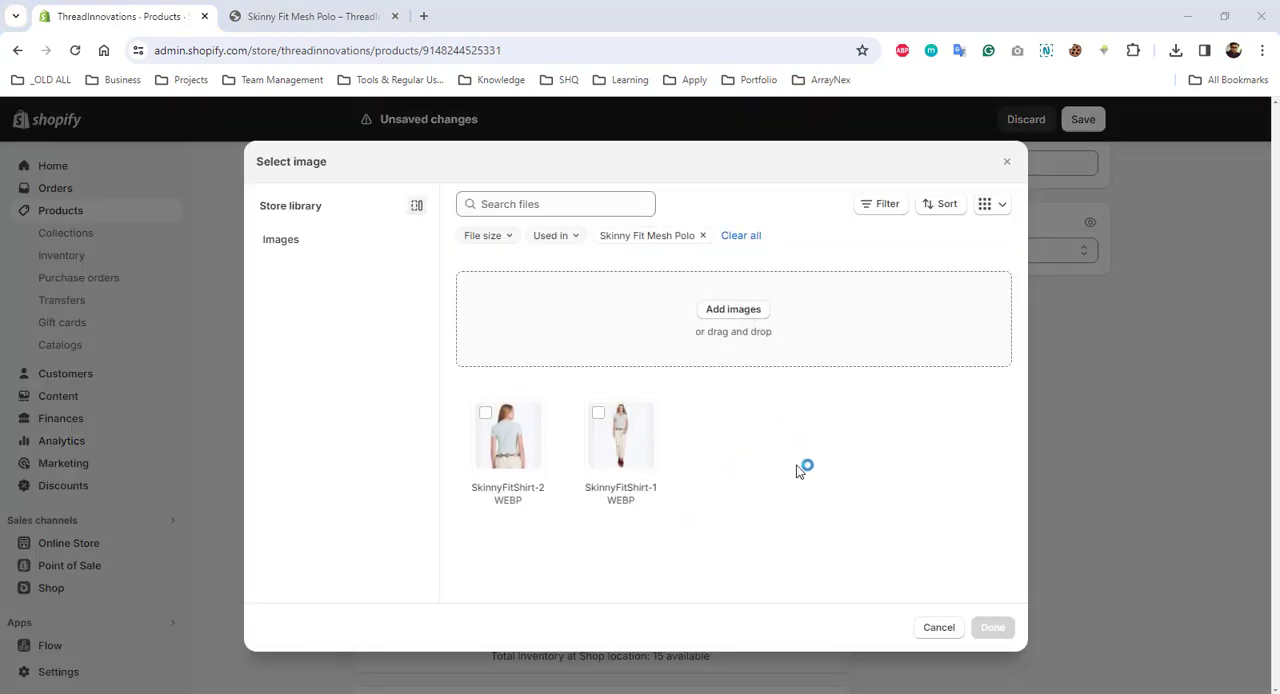
double_click(519, 427)
click(992, 628)
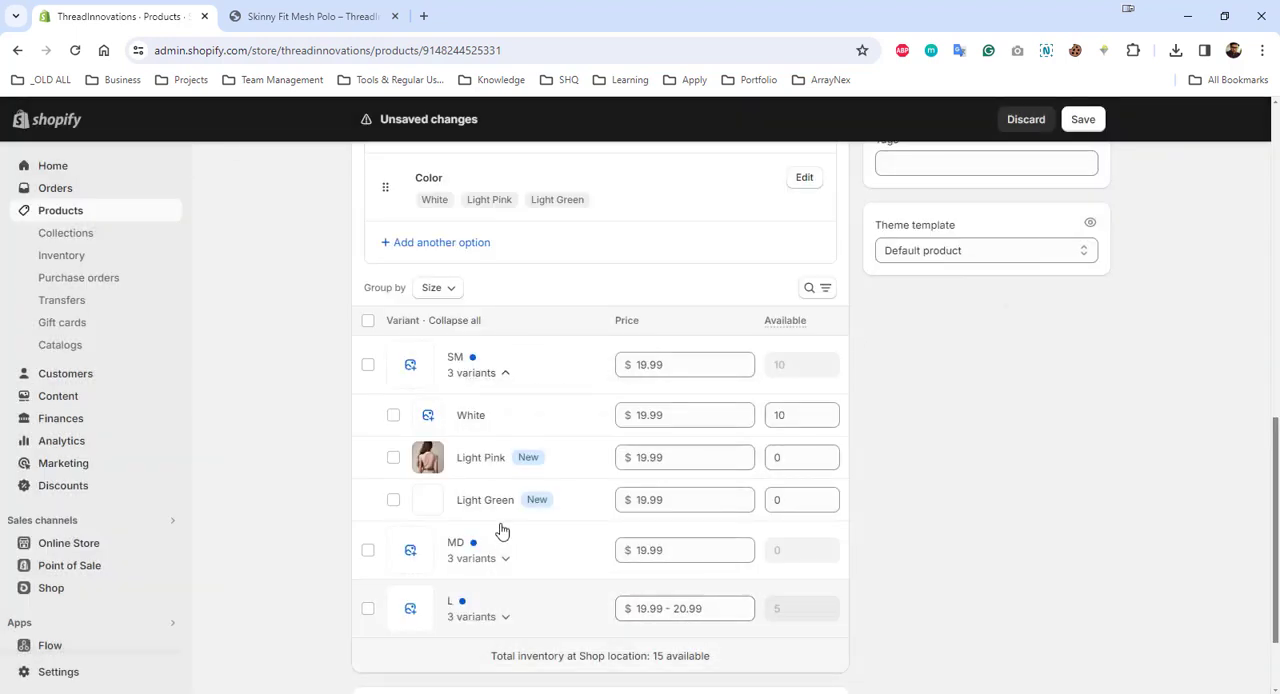
scroll(443, 530, down, 1)
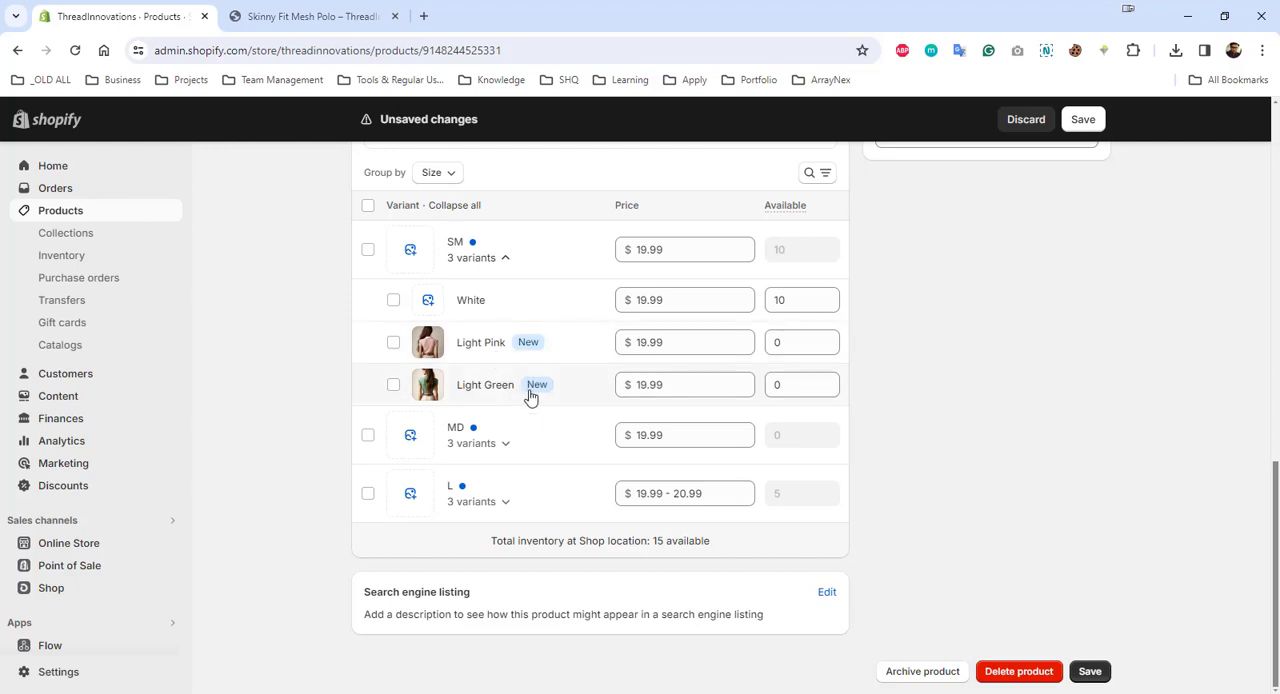
click(1096, 676)
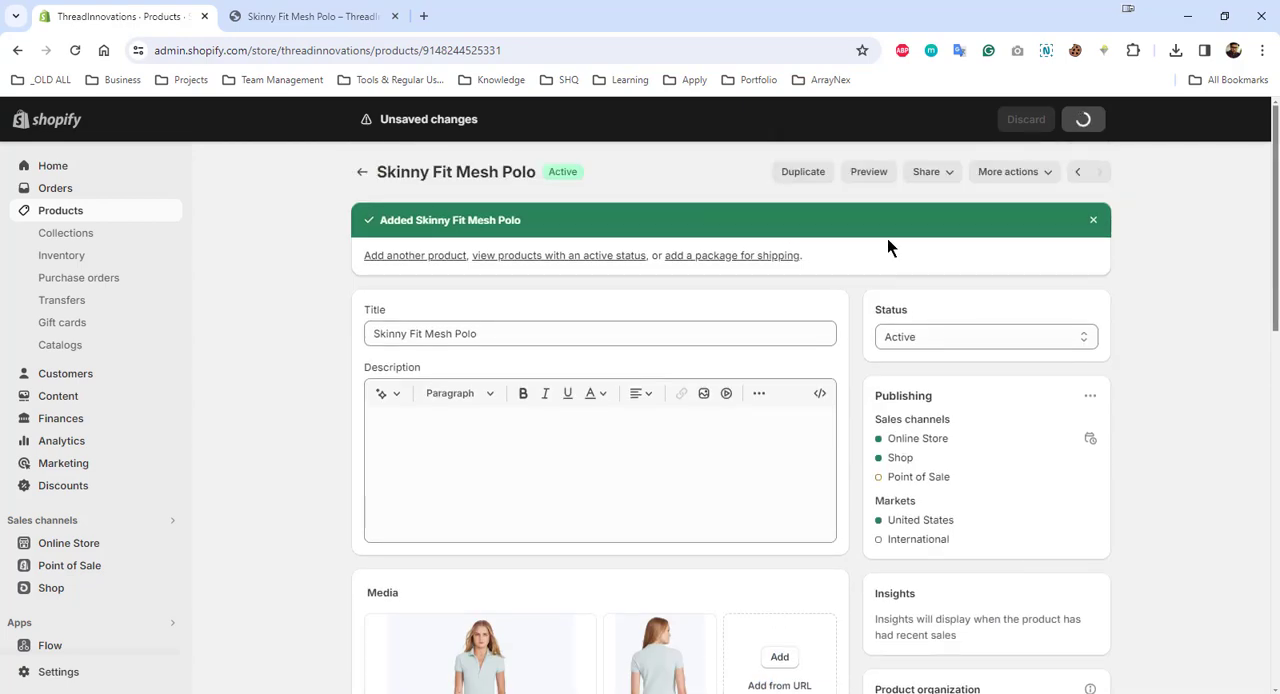
- Preview the product in the online store and check the image and availability of the Light Pink and Light Green colors
click(873, 172)
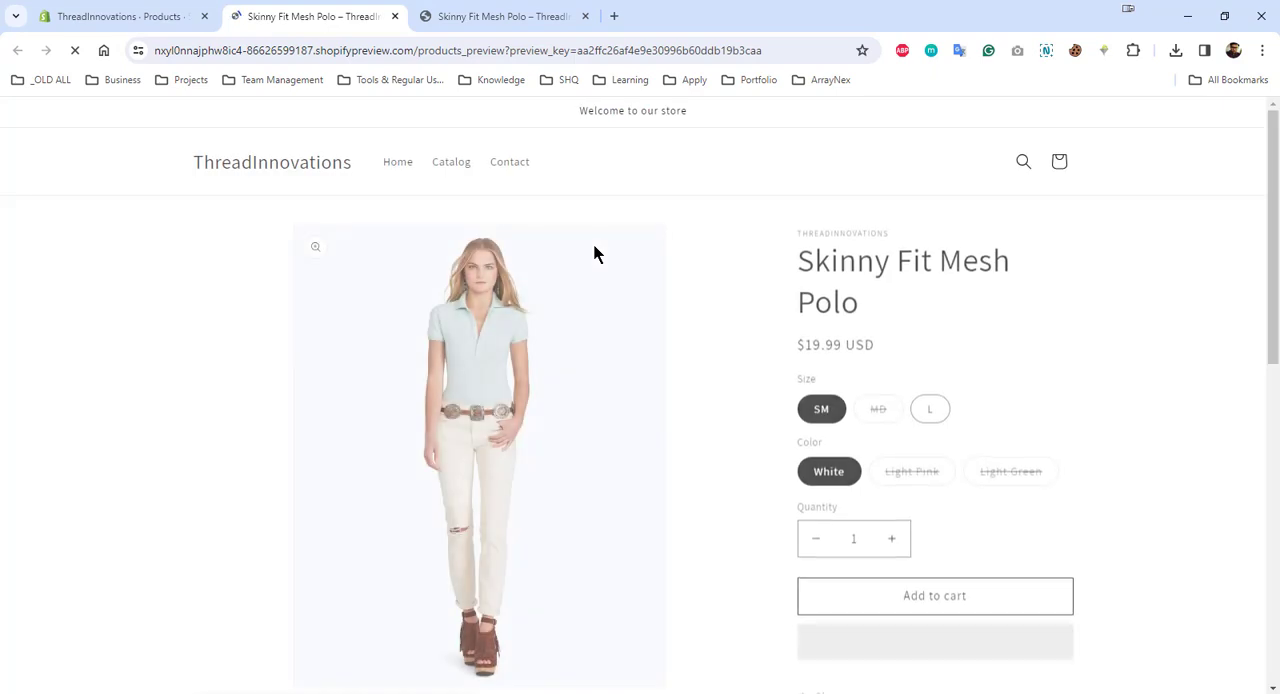
scroll(997, 244, down, 1)
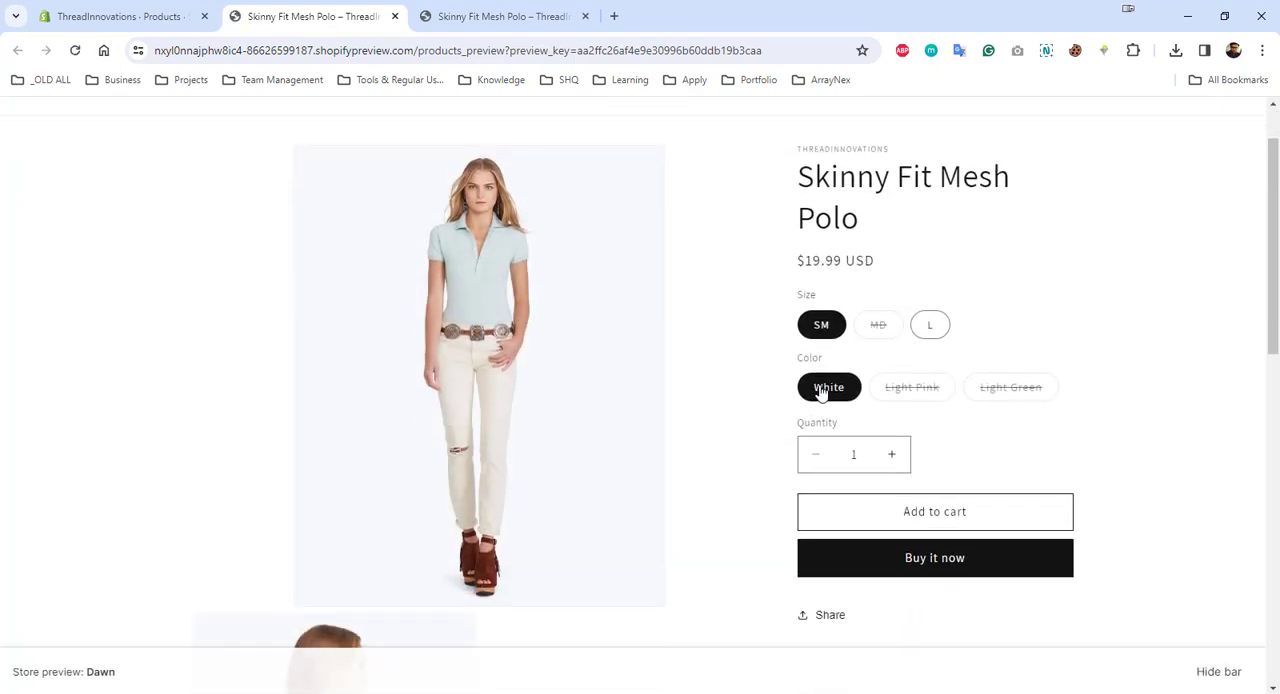
click(928, 392)
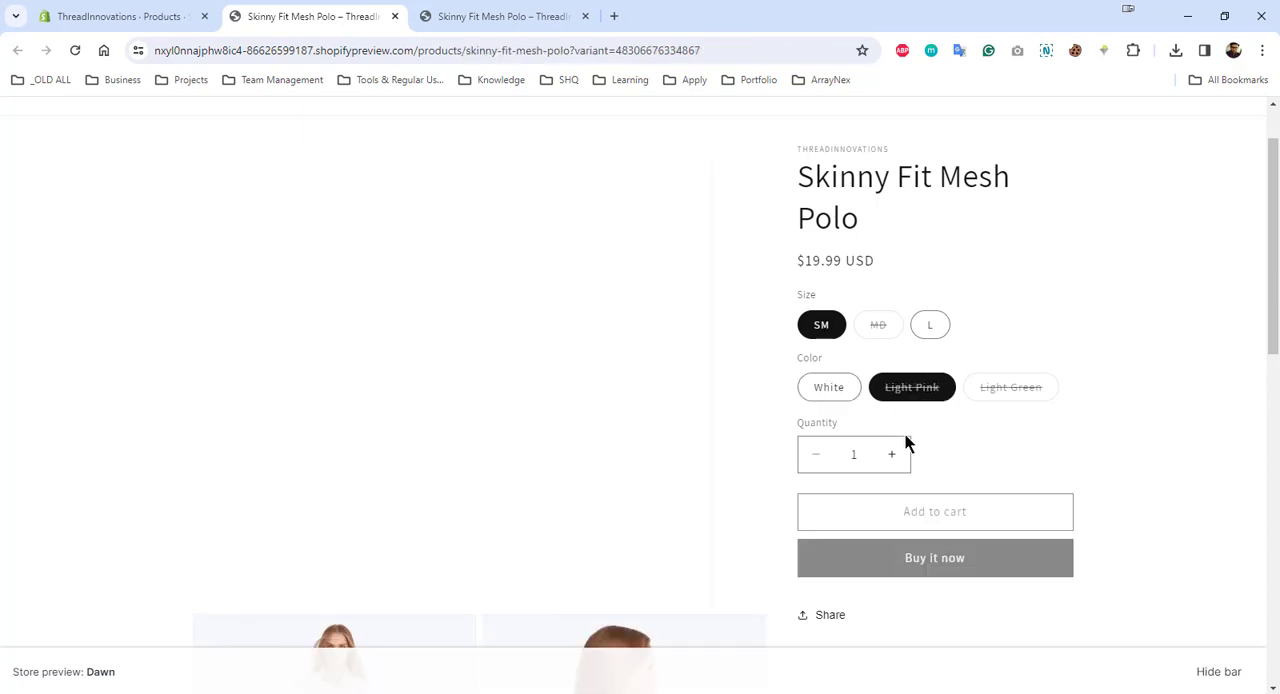
scroll(580, 420, down, 3)
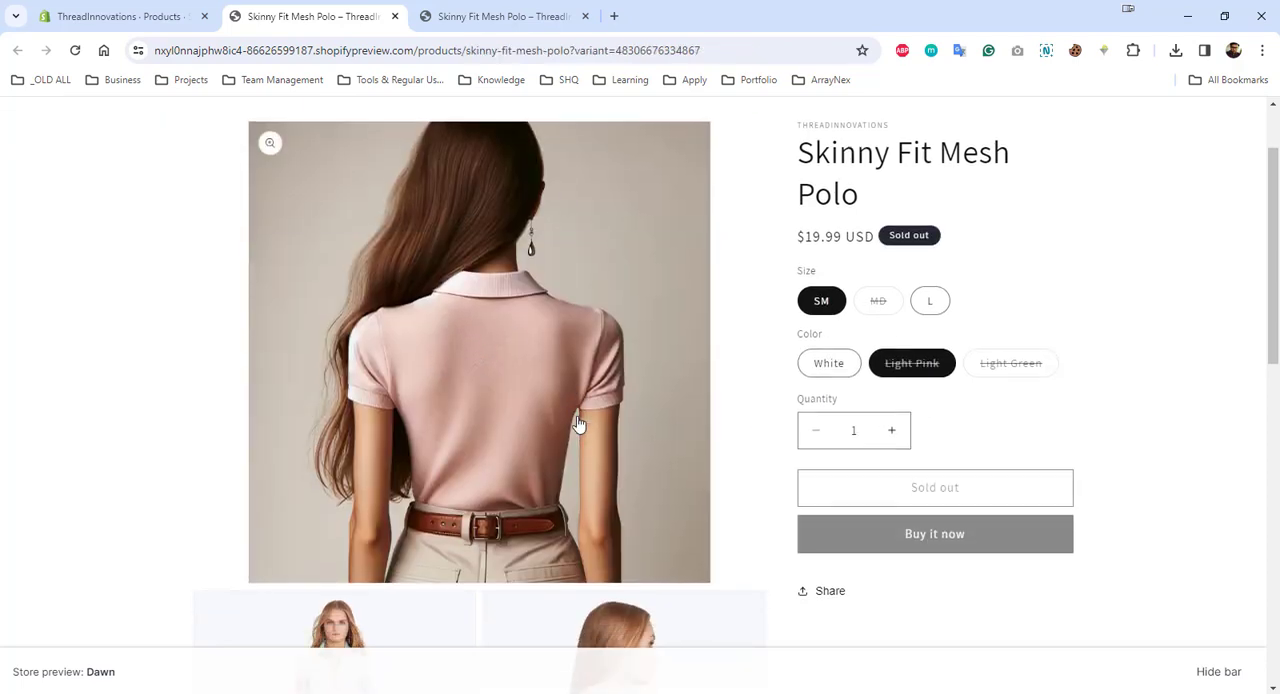
scroll(528, 230, up, 1)
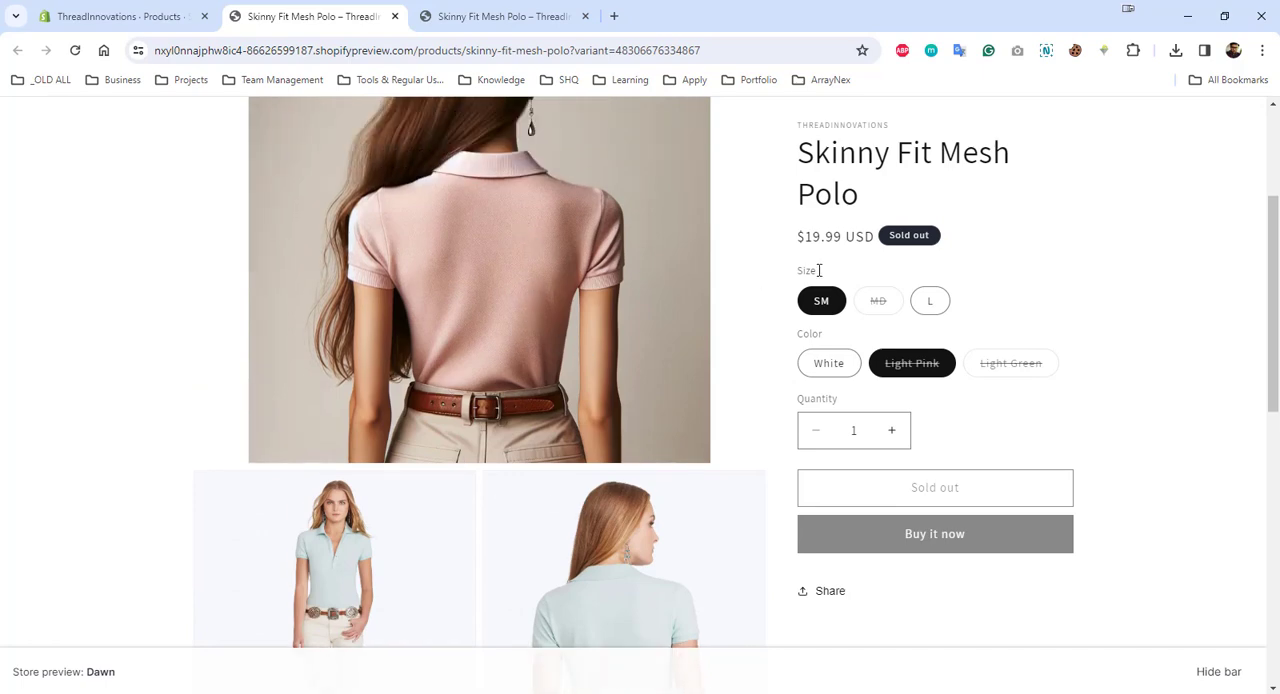
click(1034, 372)
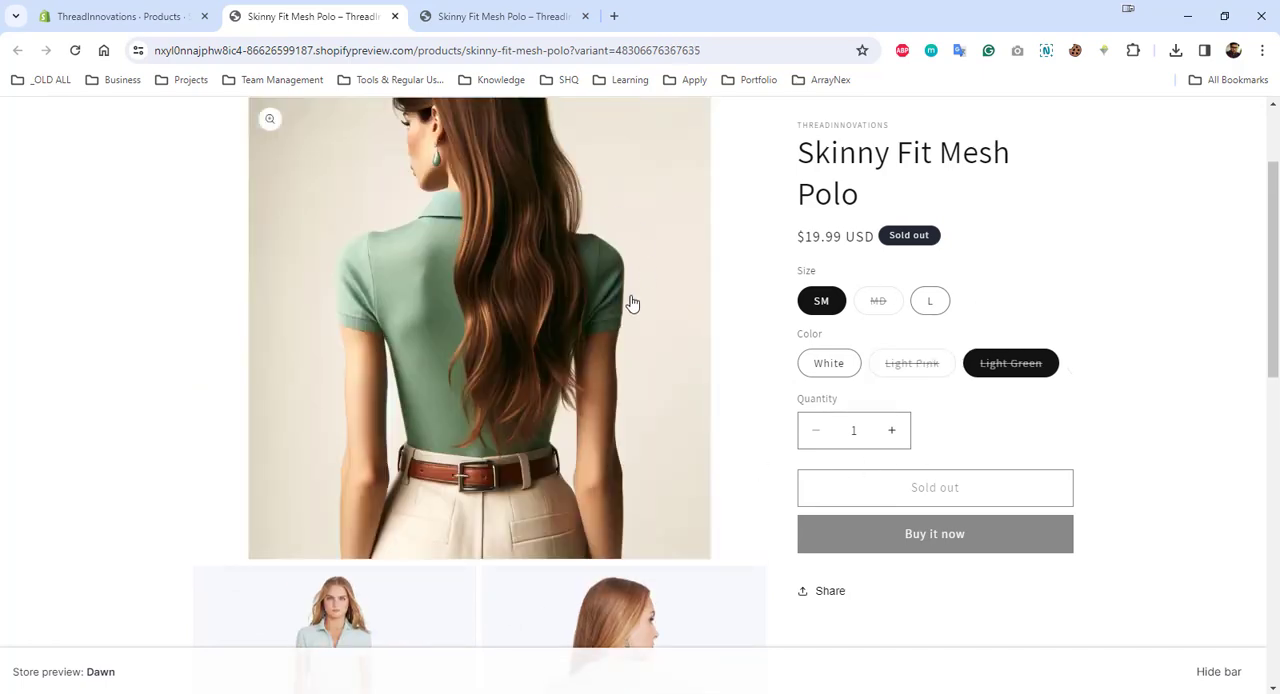
- Return to the product's admin page and set the available quantity of the SM Light Pink variant to 5
click(171, 17)
scroll(720, 378, down, 10)
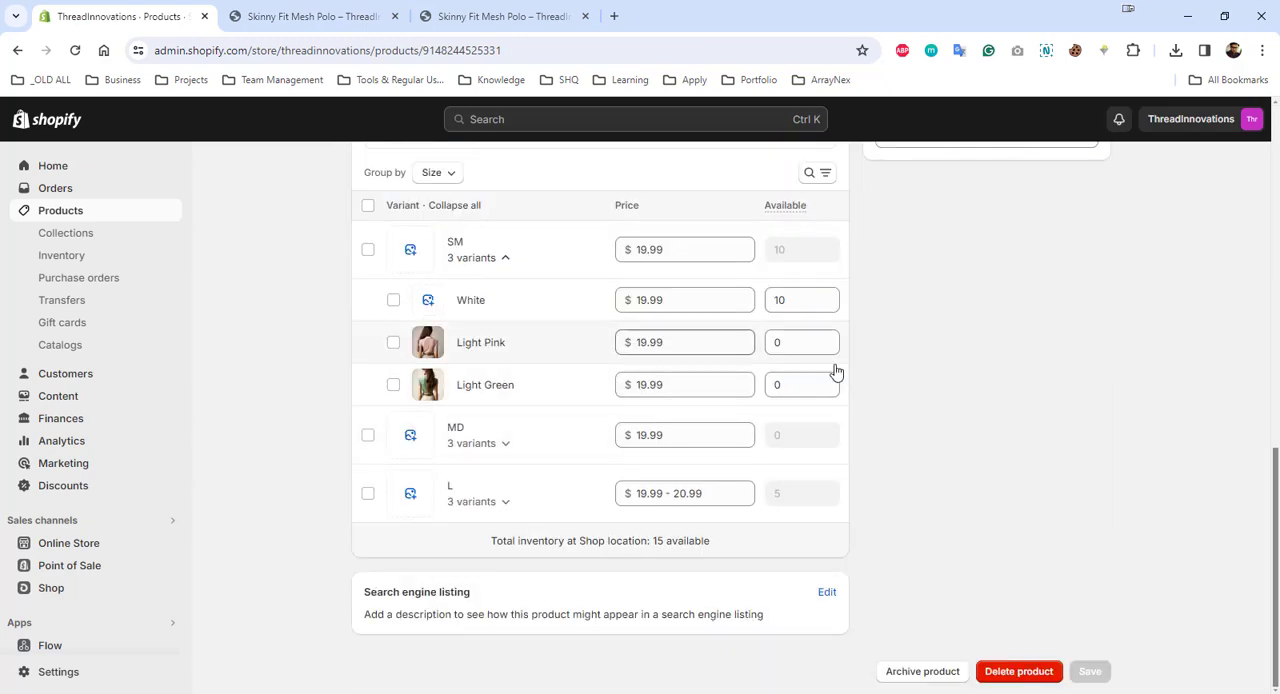
click(806, 345)
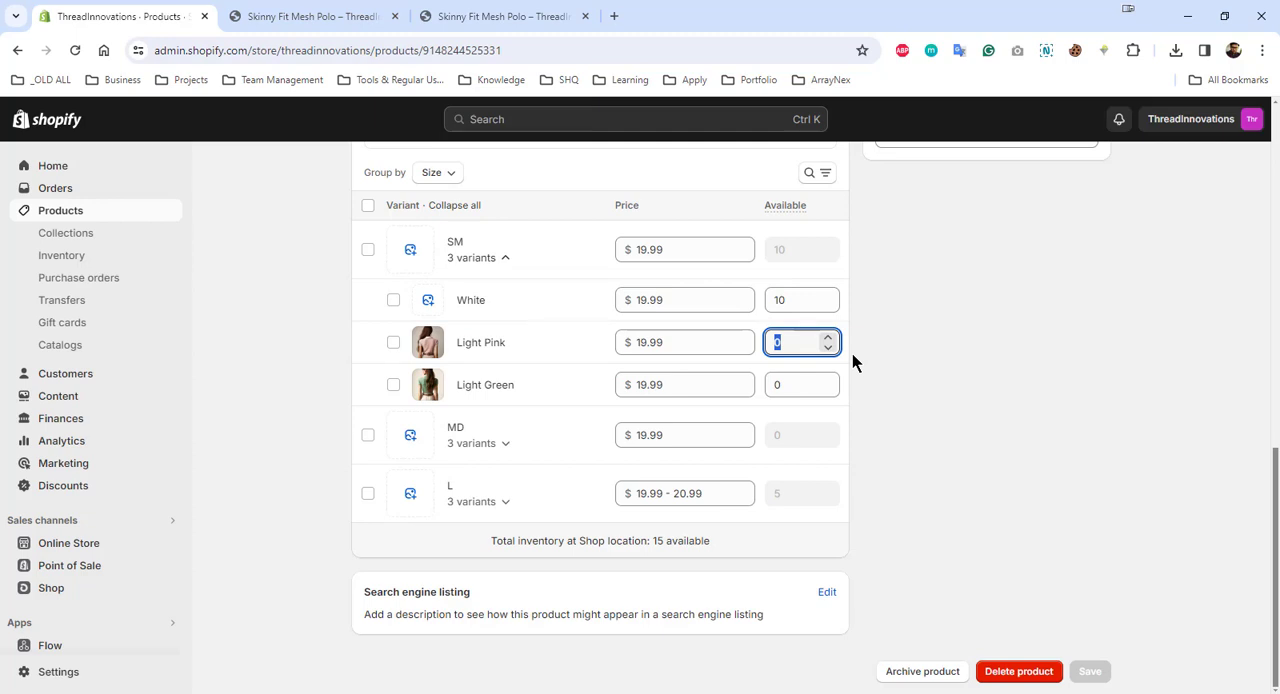
text(5)
- Set the SM Light Green variant's price to $20.00 and its available quantity to 20, and save the product
click(808, 384)
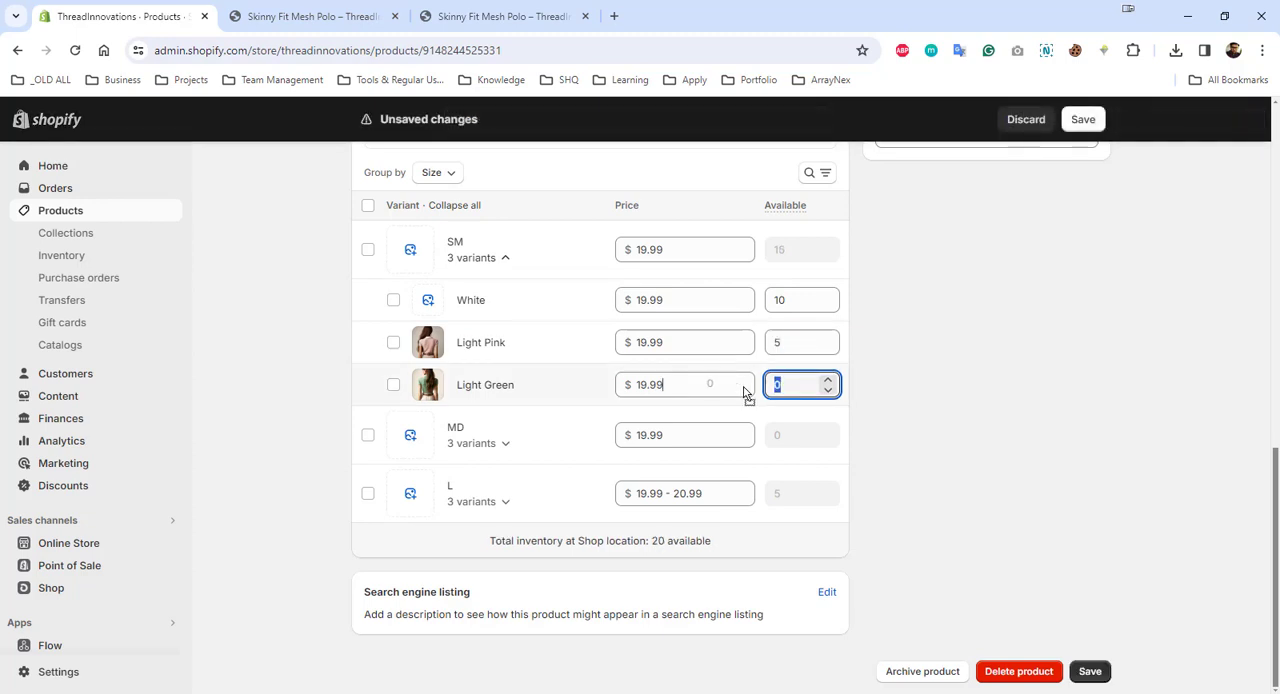
click(745, 392)
text(20)
click(796, 394)
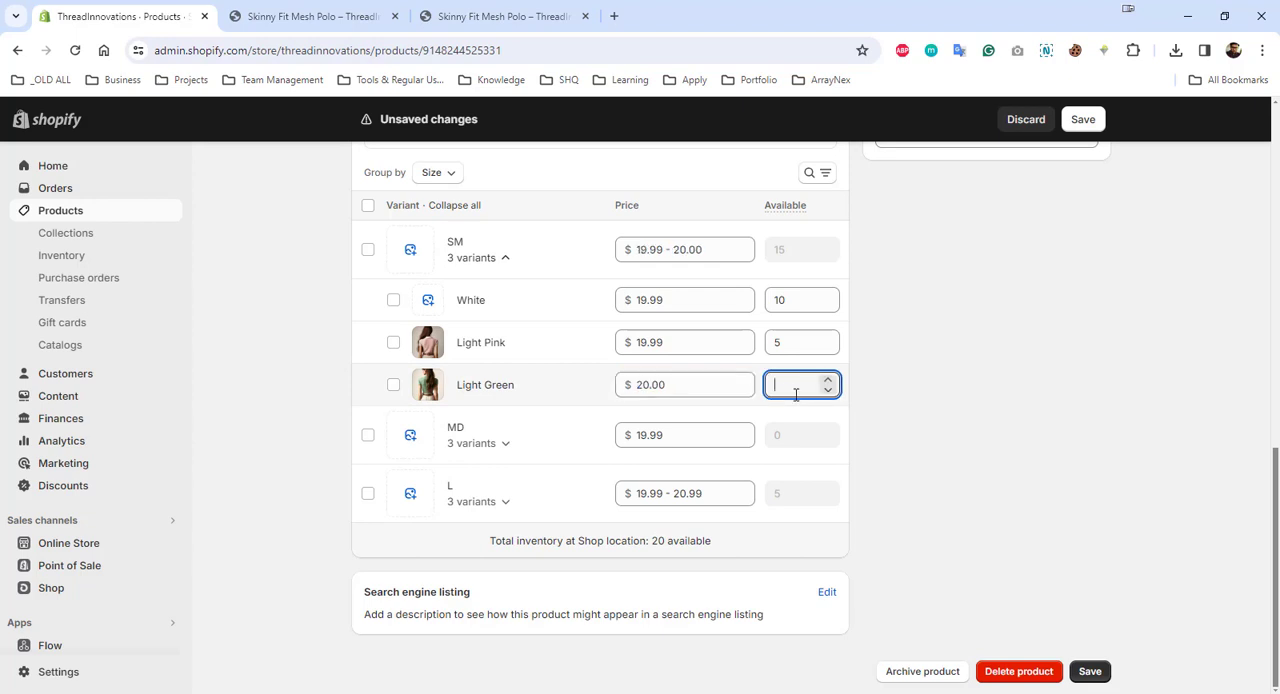
text(20)
click(1090, 671)
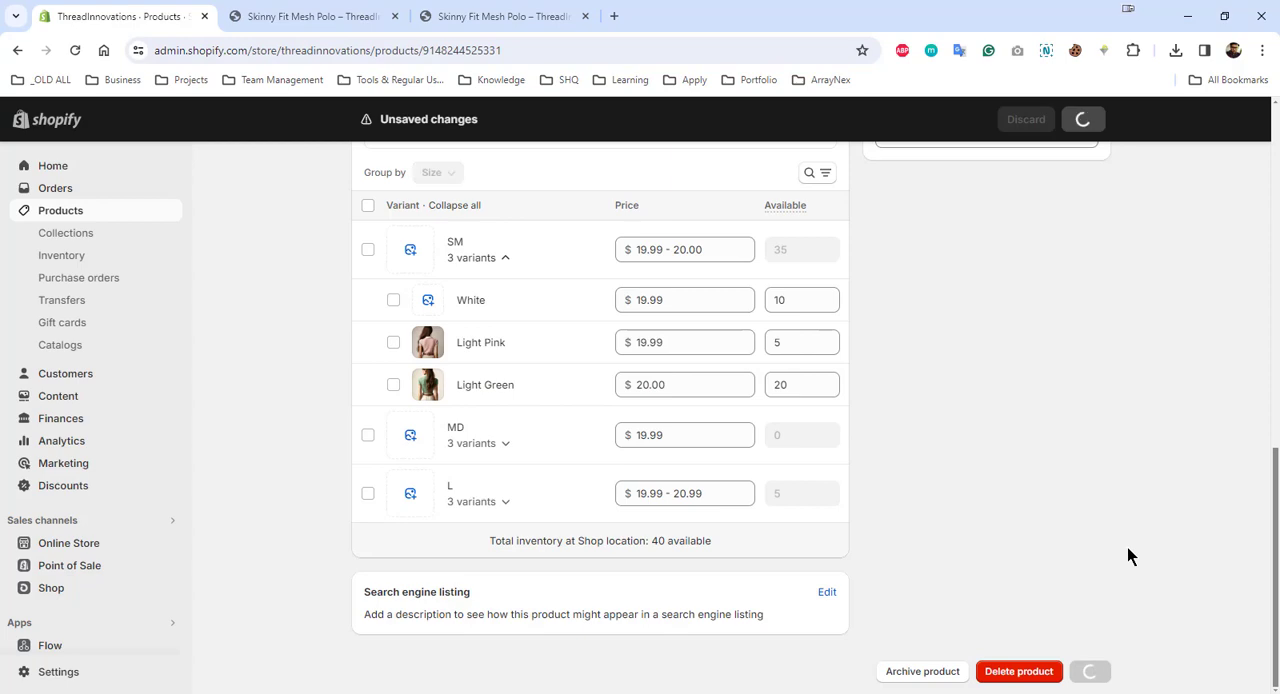
- Open a fresh store preview of the product and review the variants' prices and quantities on its admin page
click(423, 12)
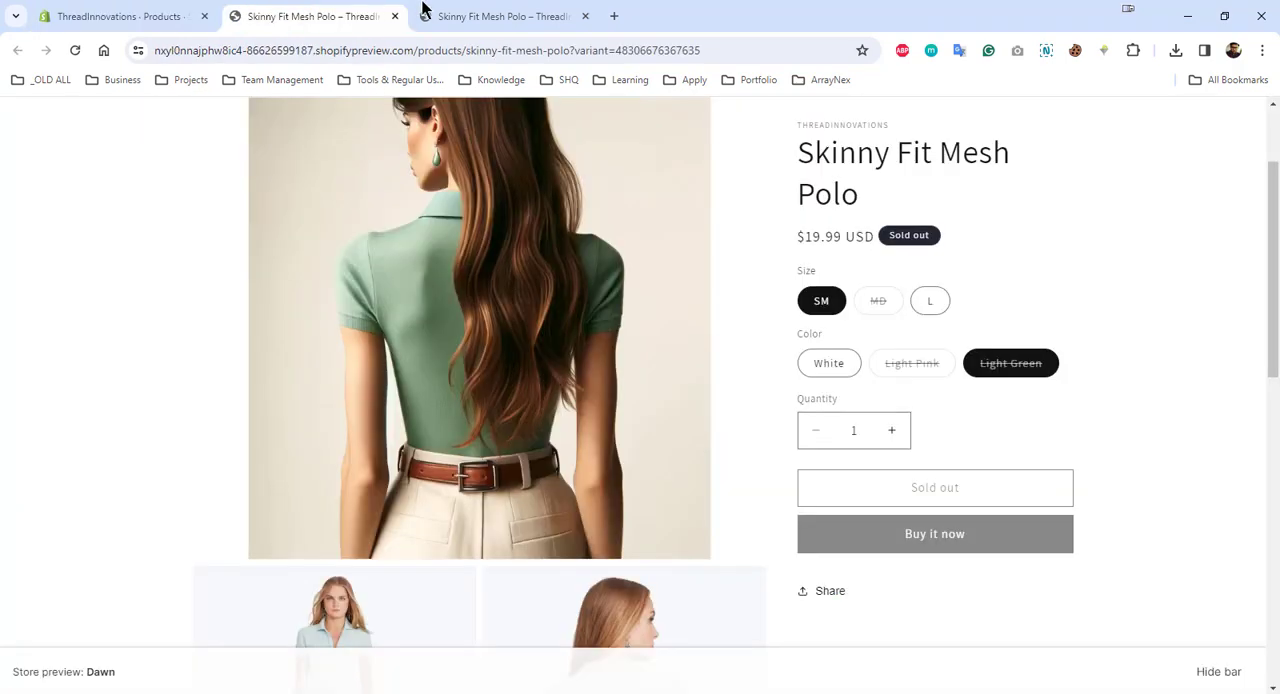
click(402, 12)
click(183, 12)
scroll(938, 398, up, 10)
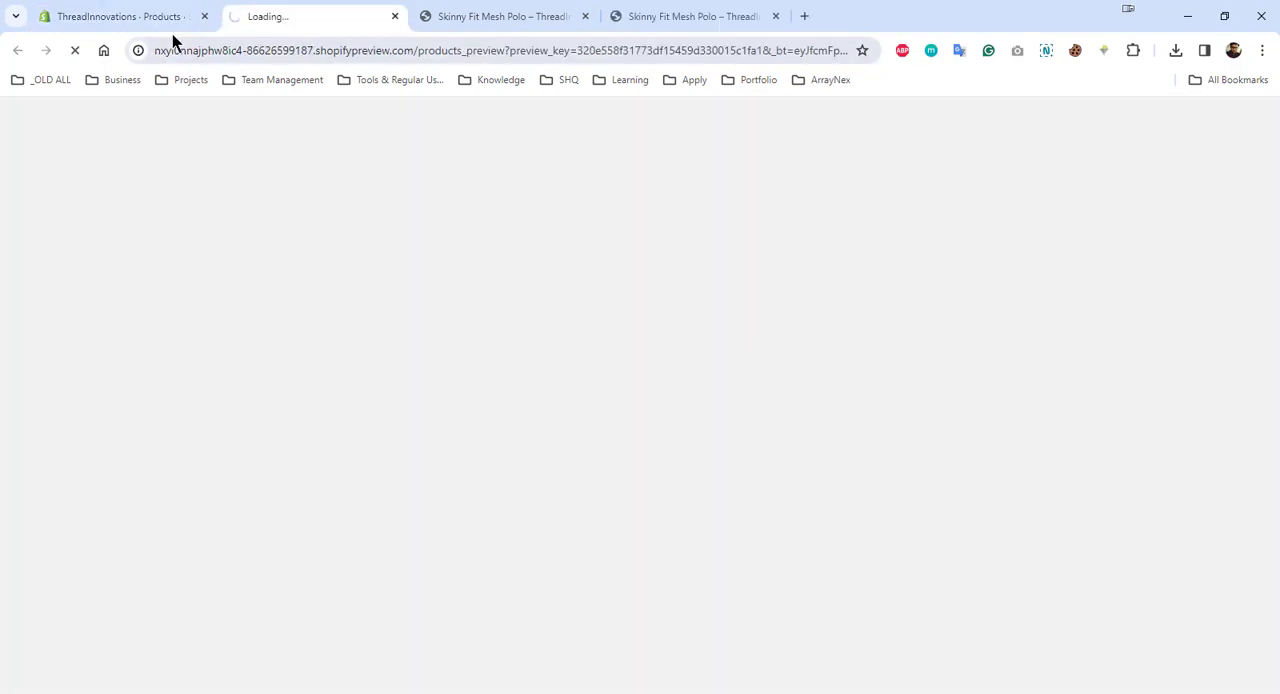
click(172, 17)
scroll(875, 520, down, 1)
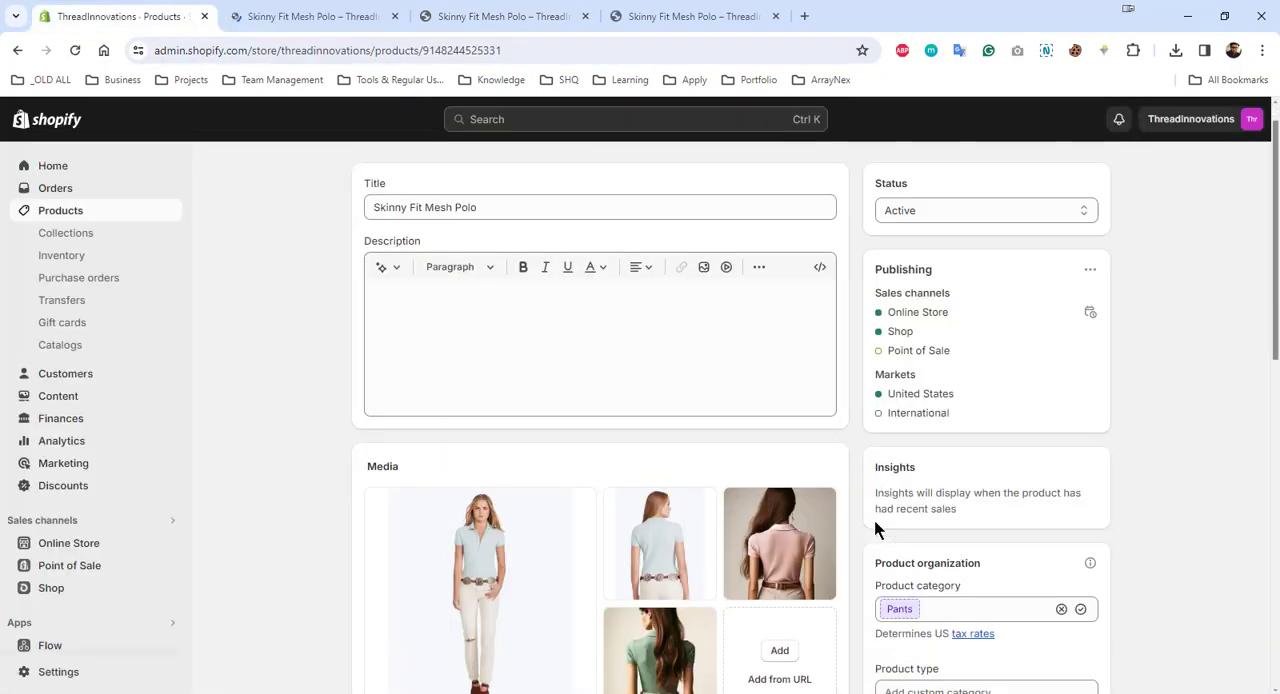
scroll(874, 530, down, 10)
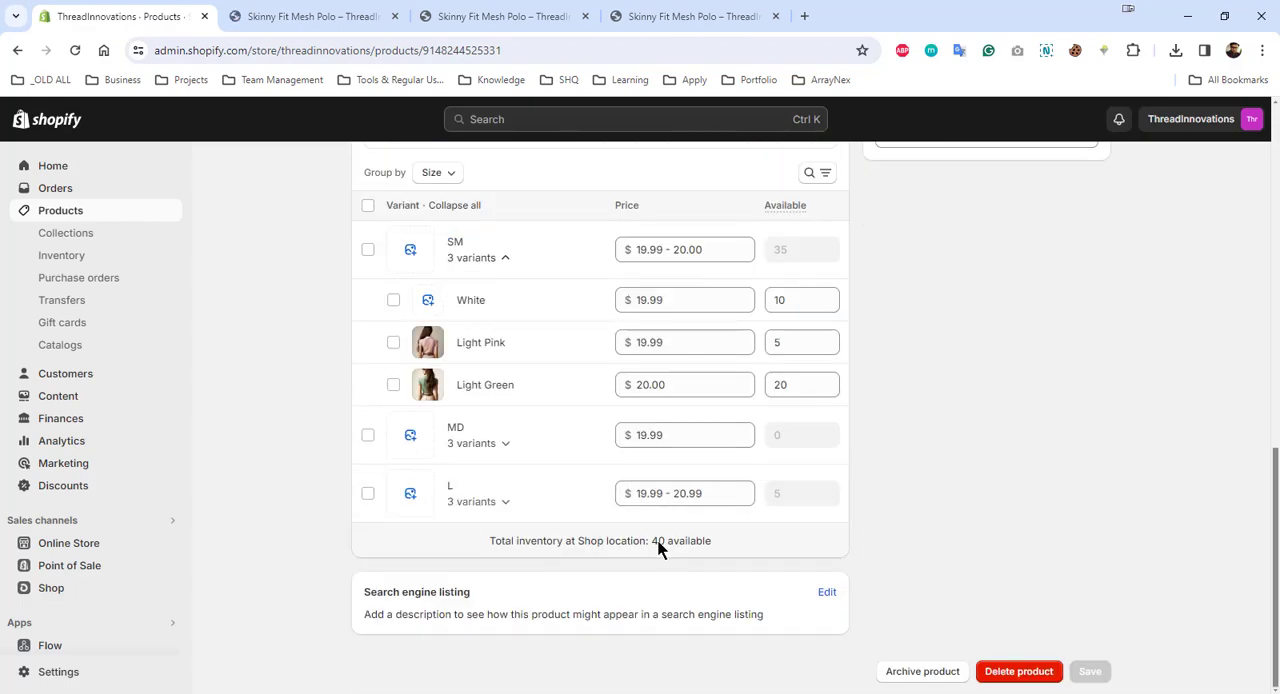
scroll(658, 548, up, 6)
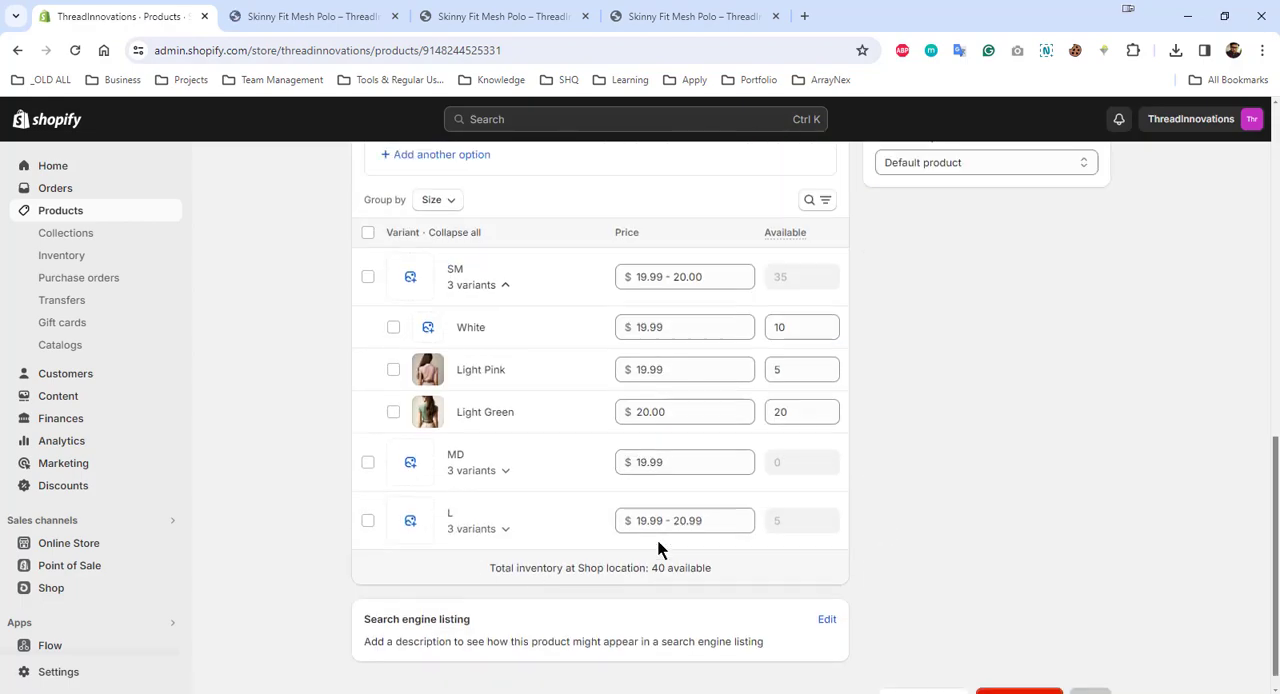